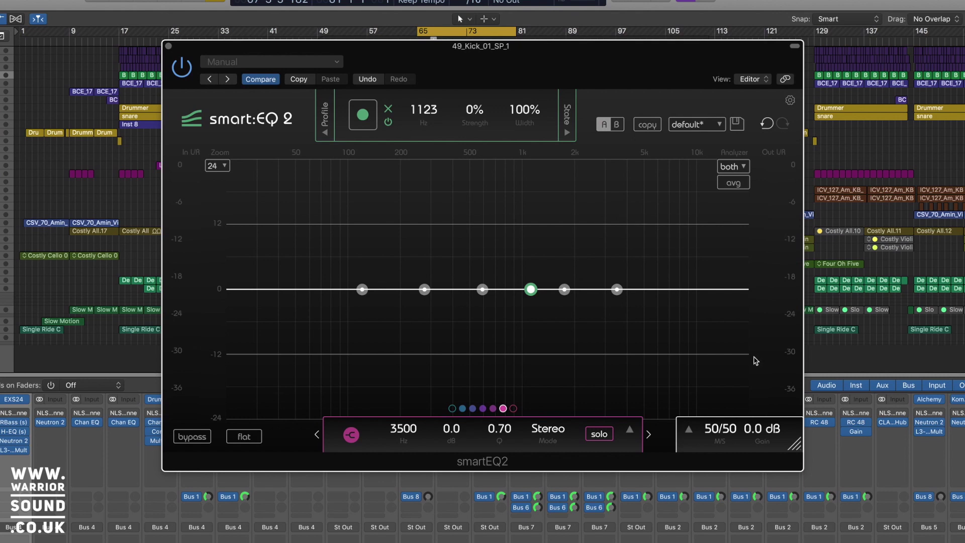
Step: Drag the smart:EQ 2 window's bottom-right corner outward to enlarge the kick's plugin interface
{"action": "left_click_drag", "start_coordinate": [794, 444], "coordinate": [789, 470]}
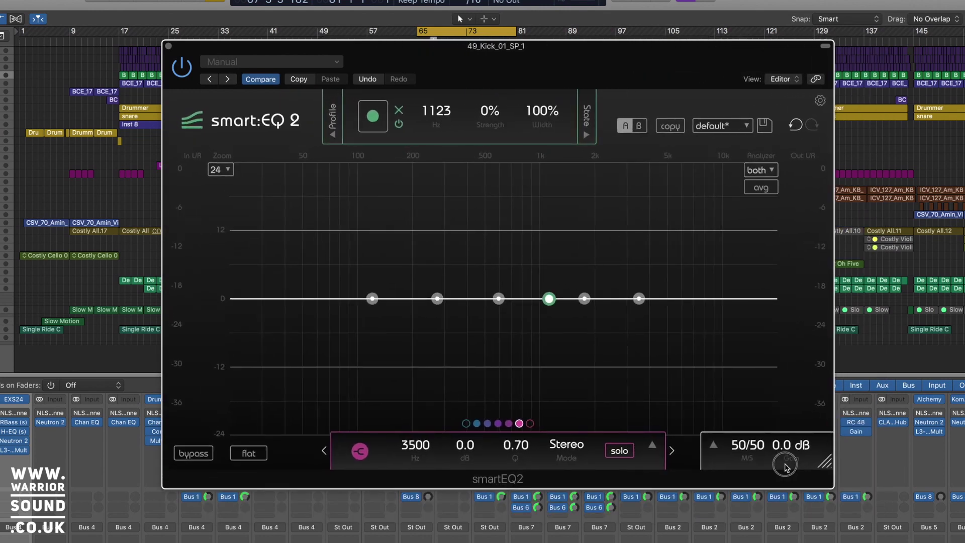
{"action": "left_click", "coordinate": [334, 137]}
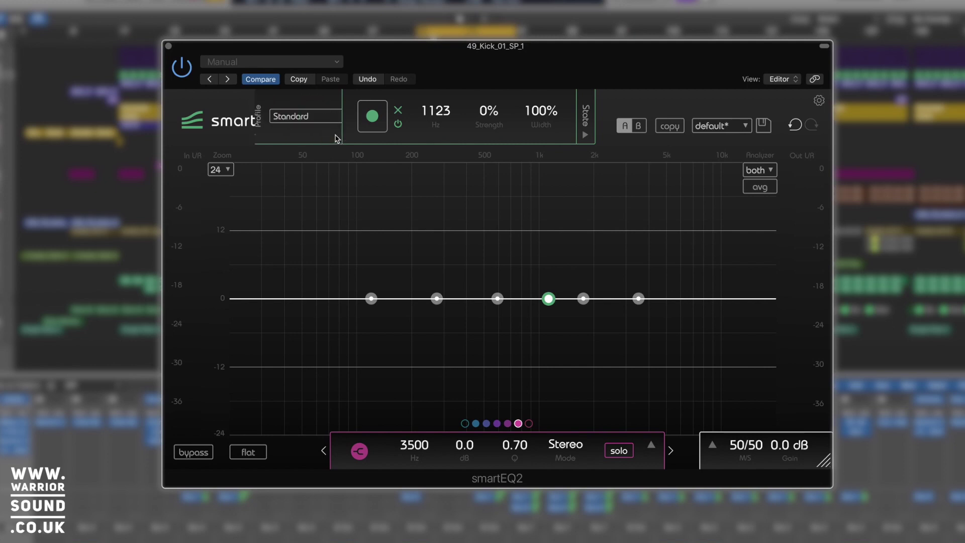
{"action": "left_click", "coordinate": [296, 117]}
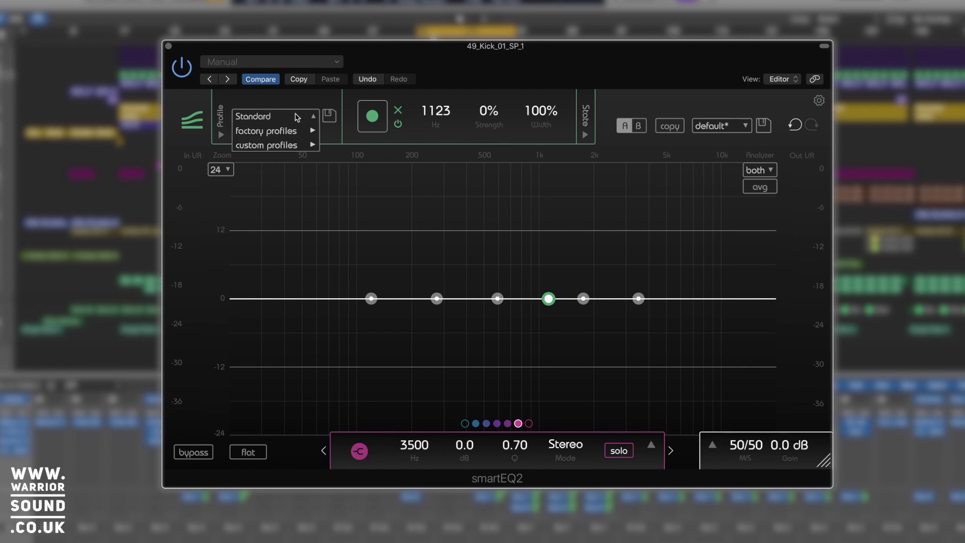
{"action": "mouse_move", "coordinate": [297, 132]}
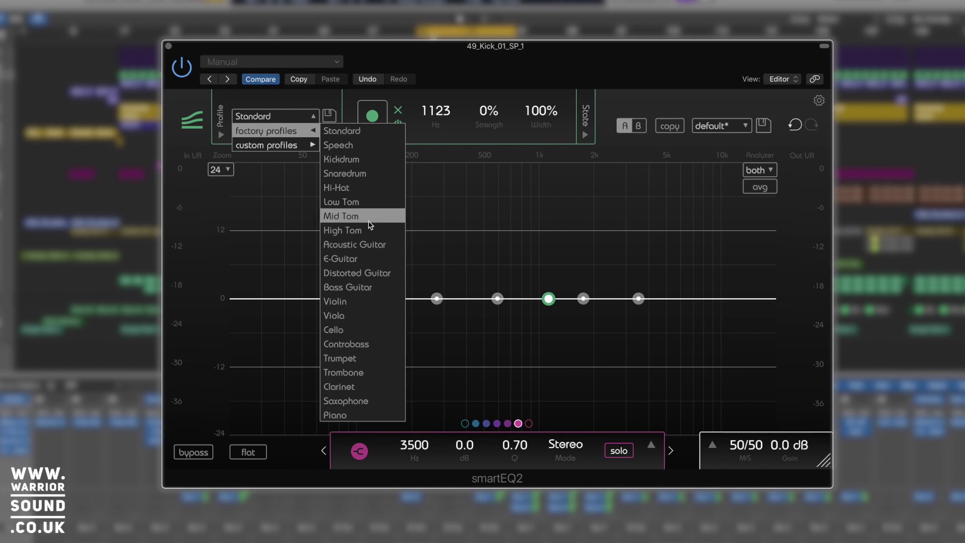
{"action": "left_click", "coordinate": [370, 132]}
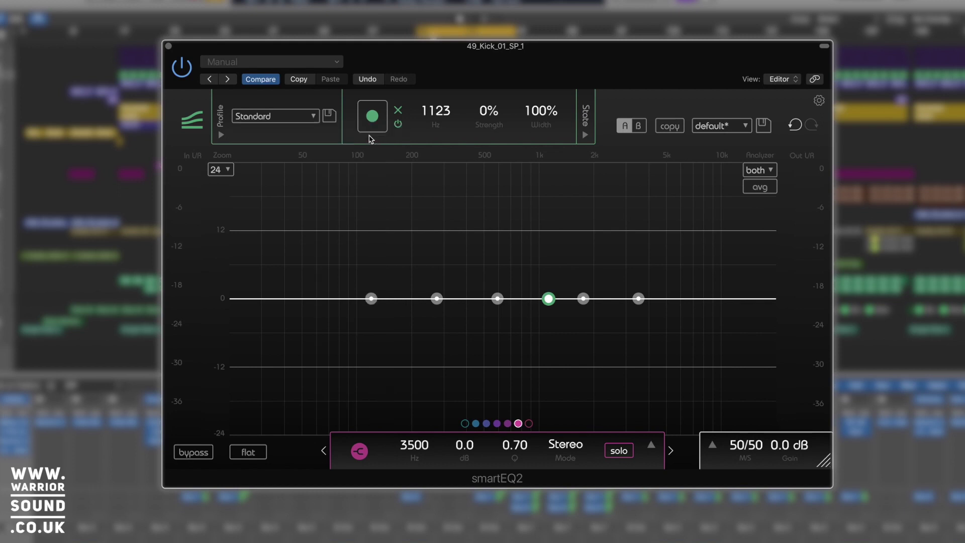
Step: Hide the profile chooser and raise the kick's correction strength to 50% centred near 1047 Hz
{"action": "left_click", "coordinate": [221, 135]}
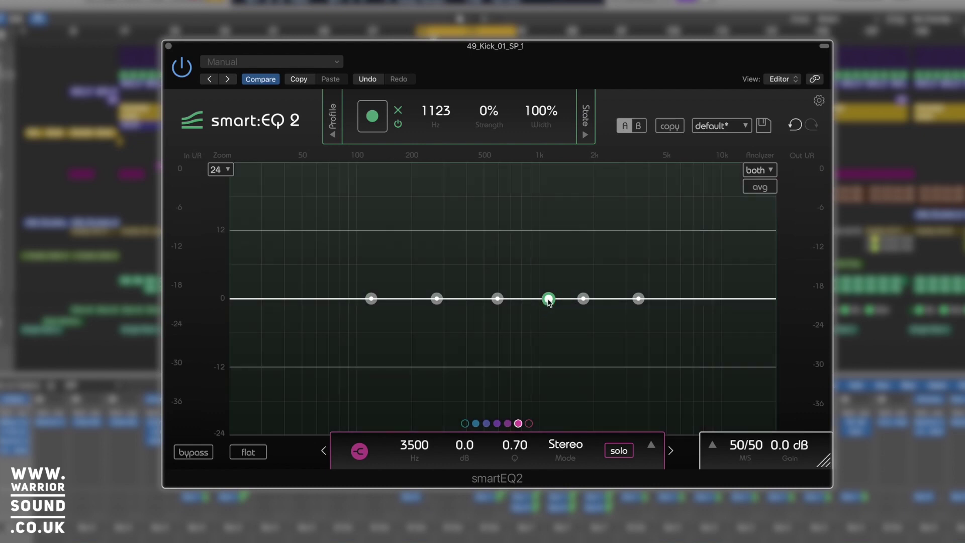
{"action": "scroll", "coordinate": [548, 300], "scroll_direction": "down", "scroll_amount": 5}
{"action": "scroll", "coordinate": [549, 300], "scroll_direction": "up", "scroll_amount": 6}
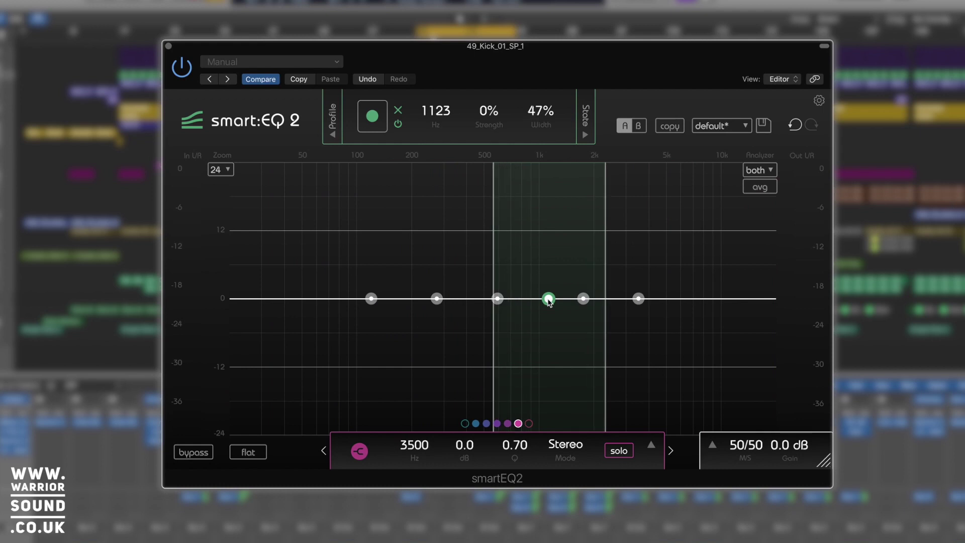
{"action": "scroll", "coordinate": [548, 300], "scroll_direction": "down", "scroll_amount": 3}
{"action": "scroll", "coordinate": [548, 300], "scroll_direction": "up", "scroll_amount": 3}
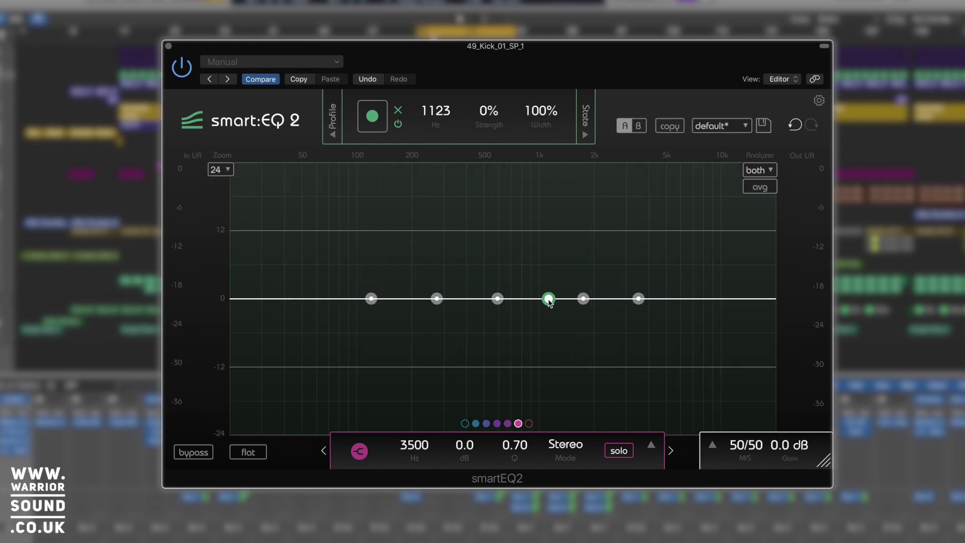
{"action": "scroll", "coordinate": [548, 300], "scroll_direction": "down", "scroll_amount": 5}
{"action": "scroll", "coordinate": [548, 300], "scroll_direction": "up", "scroll_amount": 5}
{"action": "left_click_drag", "start_coordinate": [549, 300], "coordinate": [542, 231]}
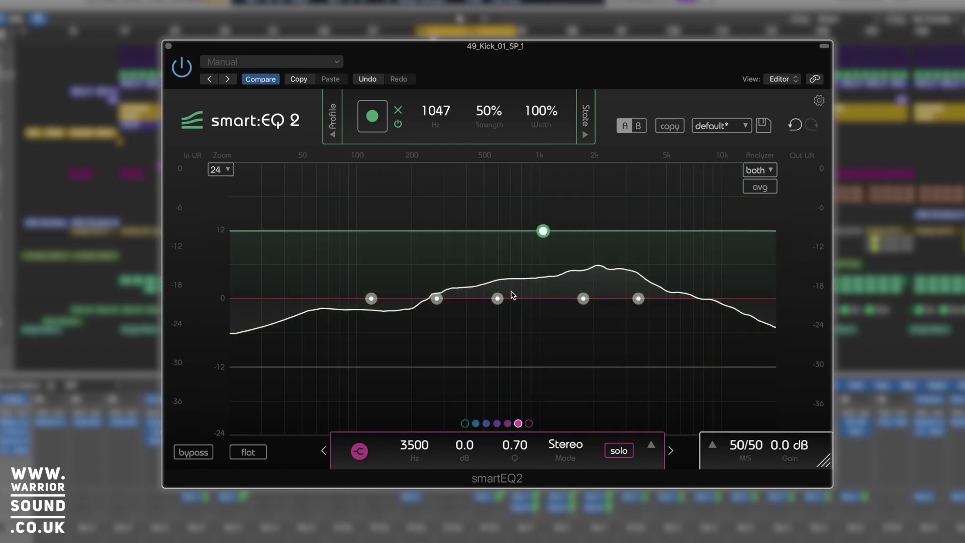
Step: Start learning, centre the correction near 409 Hz, load the Kickdrum factory profile and play the kick
{"action": "left_click", "coordinate": [371, 122]}
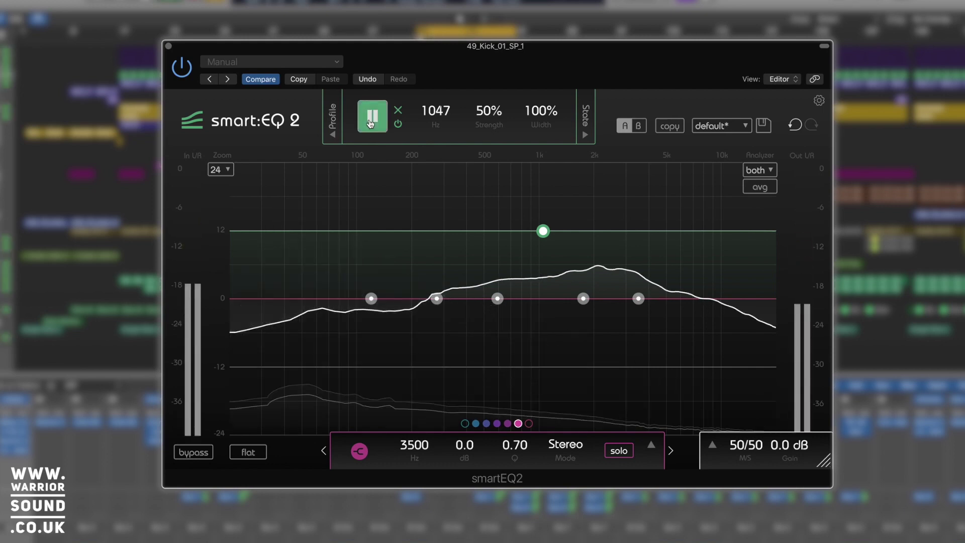
{"action": "left_click_drag", "start_coordinate": [542, 231], "coordinate": [470, 232]}
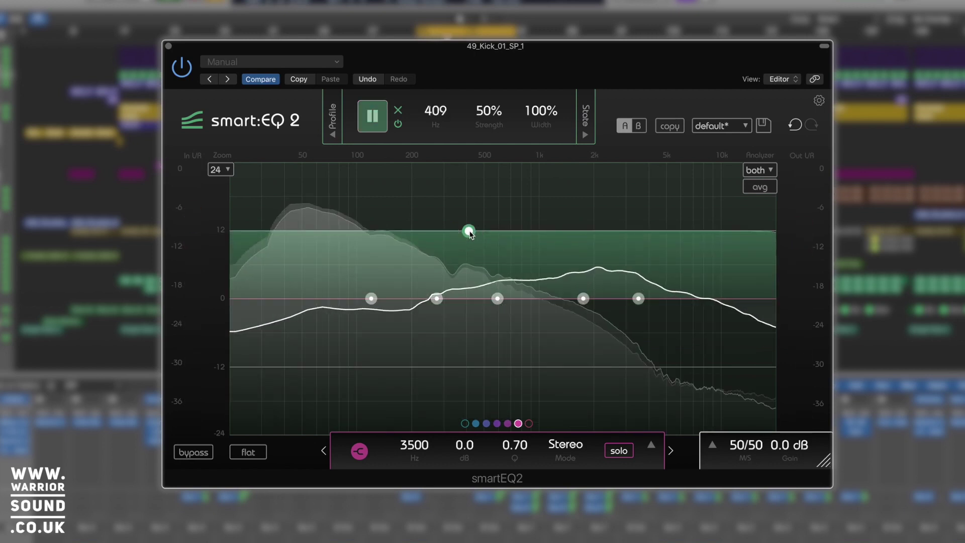
{"action": "left_click", "coordinate": [332, 120]}
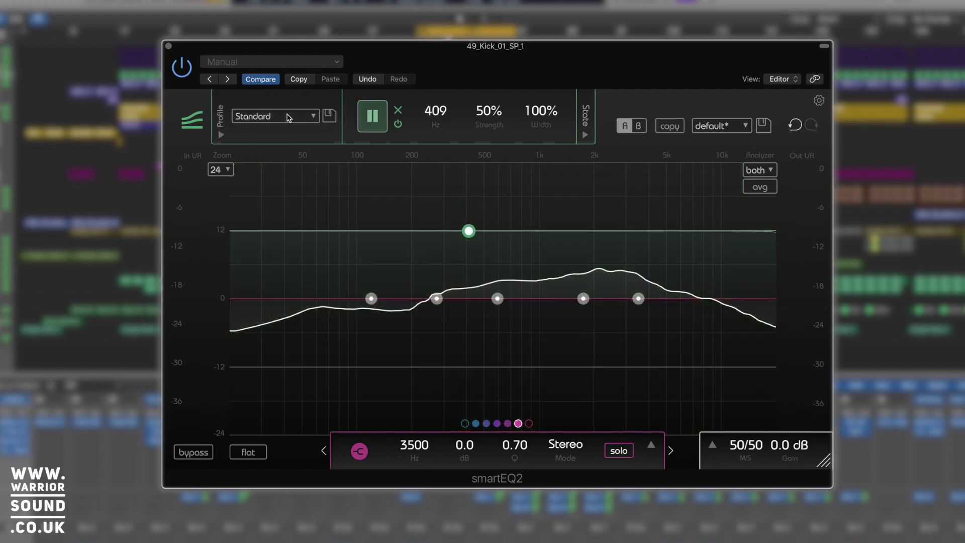
{"action": "left_click", "coordinate": [288, 118]}
{"action": "mouse_move", "coordinate": [282, 130]}
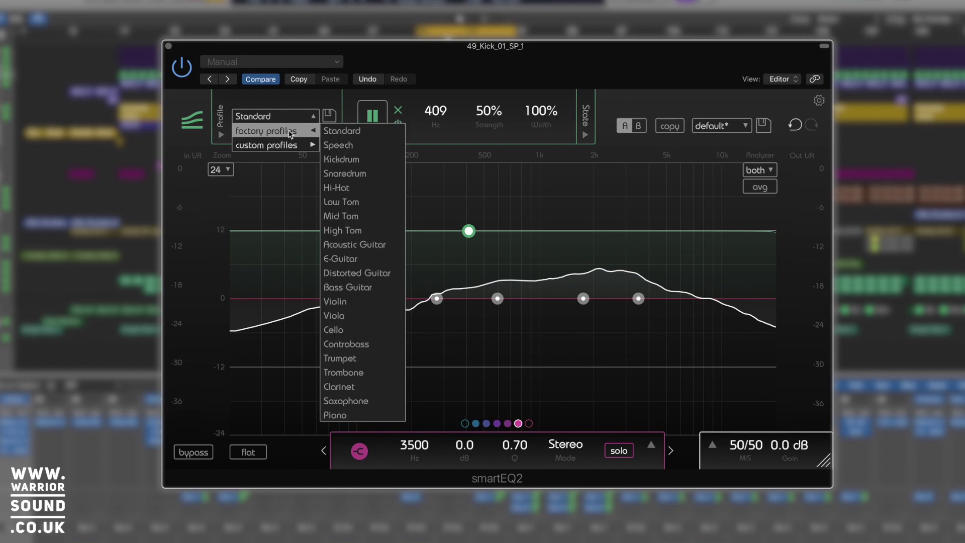
{"action": "left_click", "coordinate": [358, 160]}
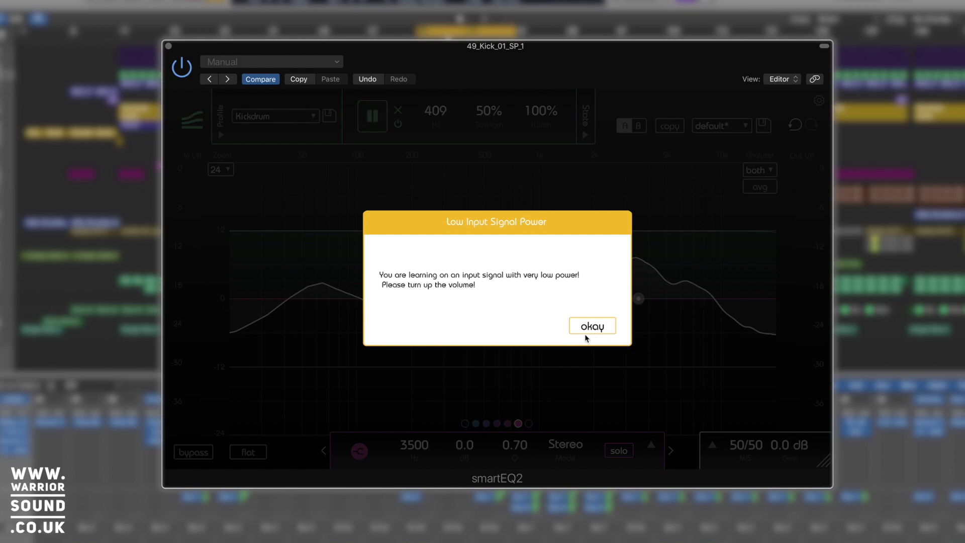
{"action": "left_click", "coordinate": [585, 334]}
{"action": "key", "text": "space"}
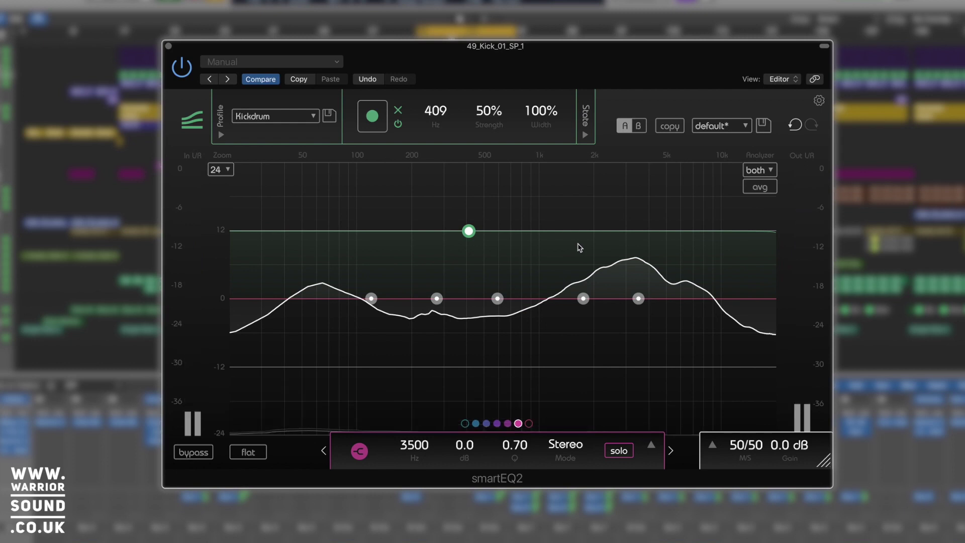
Step: Move the kick's correction centre to 3163 Hz and narrow its width to 40% while auditioning
{"action": "left_click_drag", "start_coordinate": [467, 231], "coordinate": [506, 227]}
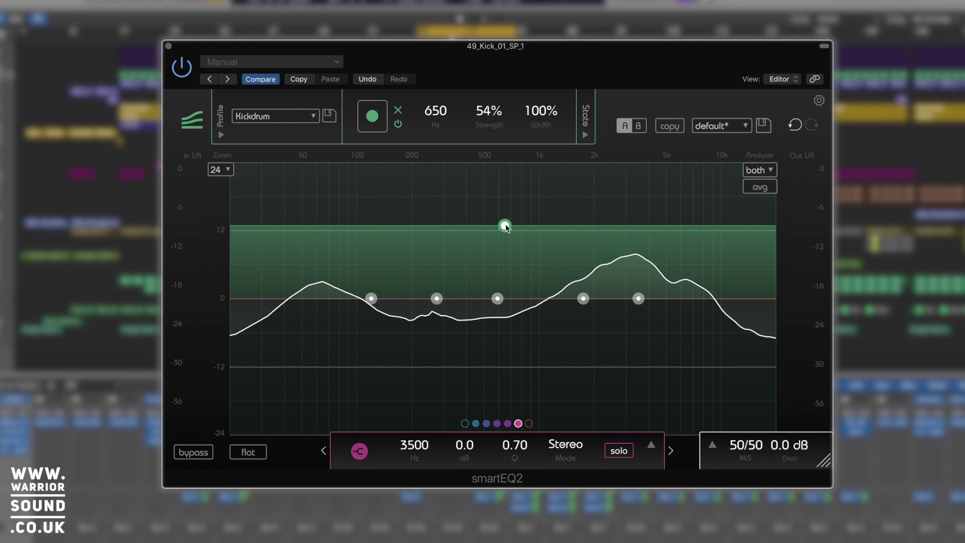
{"action": "scroll", "coordinate": [505, 227], "scroll_direction": "down", "scroll_amount": 10}
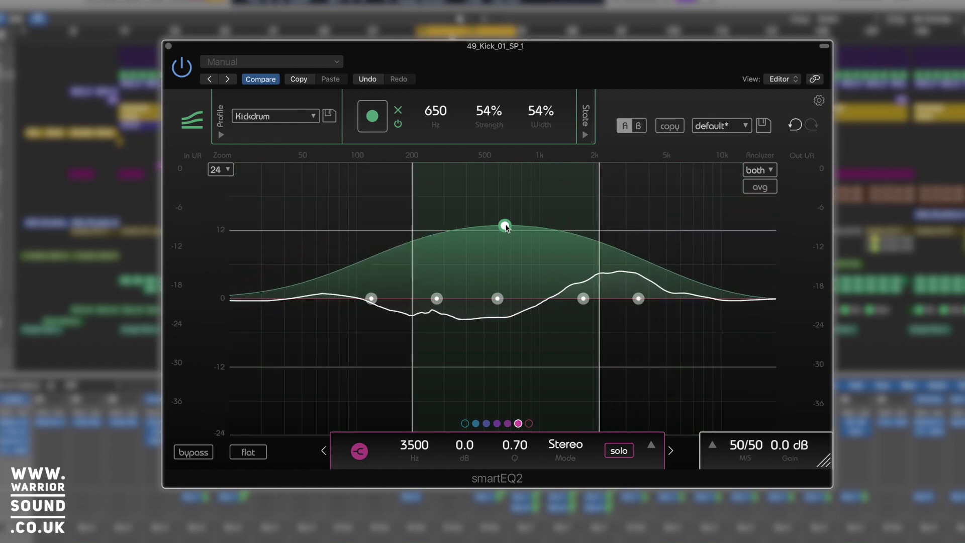
{"action": "left_click_drag", "start_coordinate": [504, 226], "coordinate": [329, 226]}
{"action": "scroll", "coordinate": [330, 229], "scroll_direction": "down", "scroll_amount": 1}
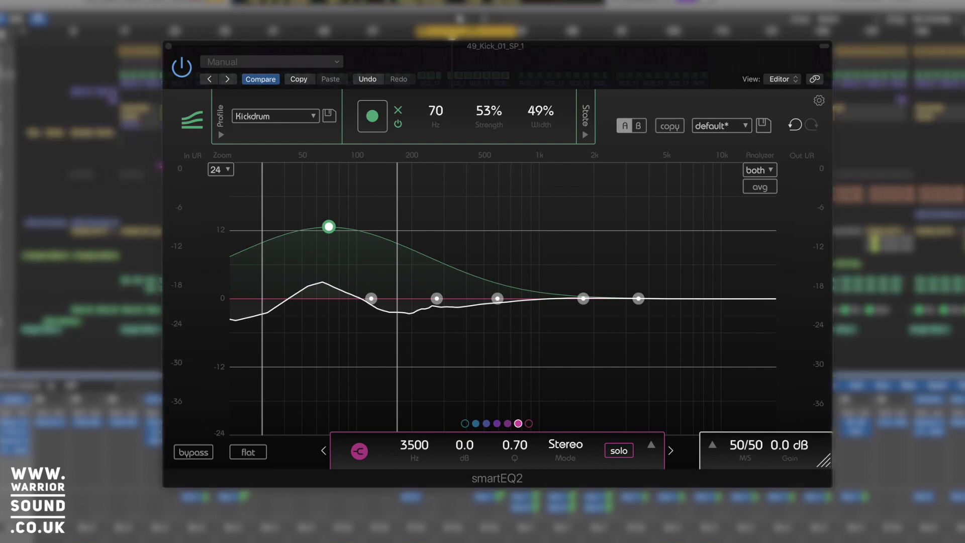
{"action": "key", "text": "space"}
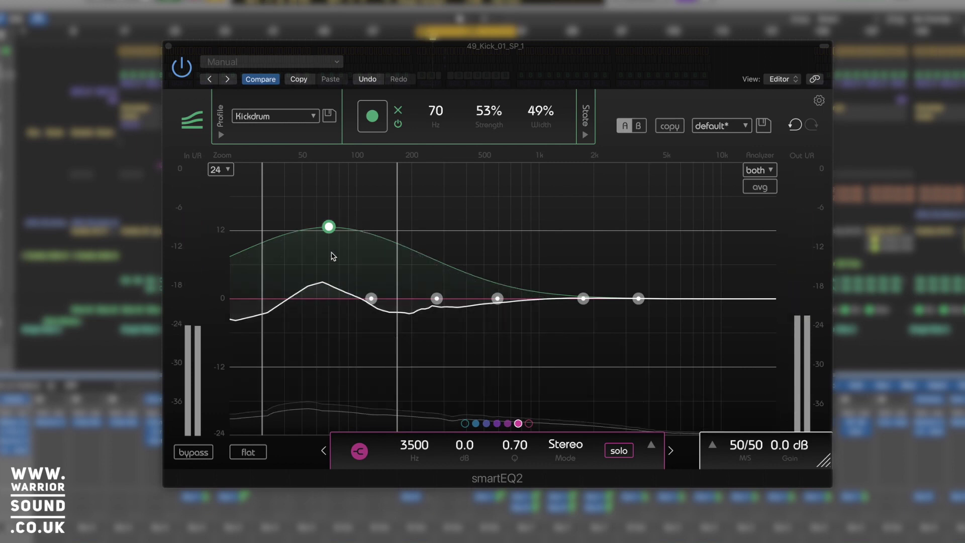
{"action": "left_click_drag", "start_coordinate": [329, 226], "coordinate": [631, 230]}
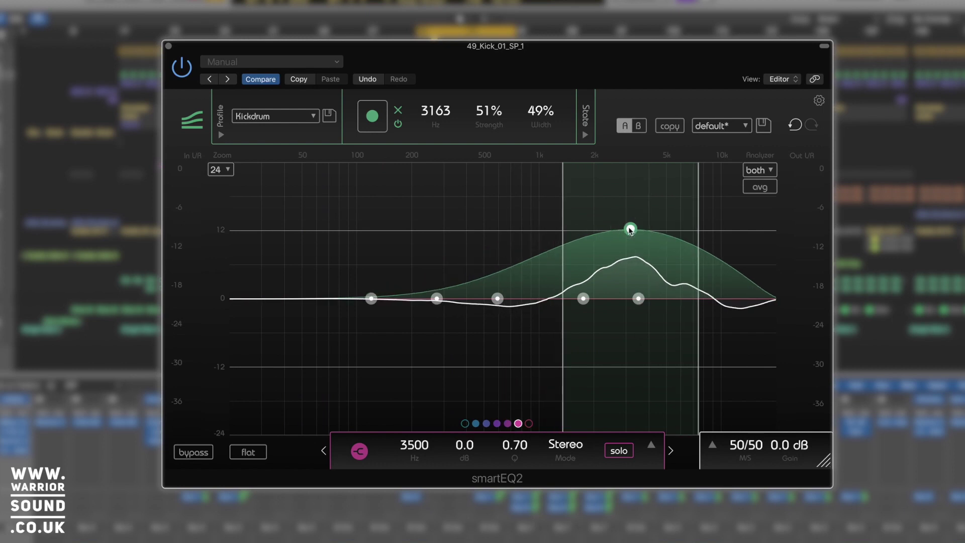
{"action": "scroll", "coordinate": [629, 230], "scroll_direction": "down", "scroll_amount": 2}
{"action": "scroll", "coordinate": [630, 230], "scroll_direction": "up", "scroll_amount": 10}
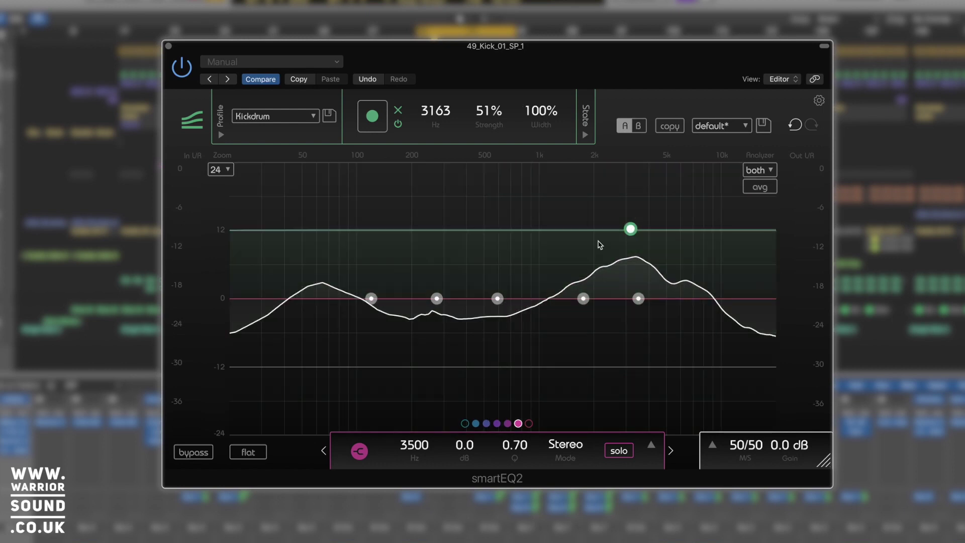
{"action": "key", "text": "space"}
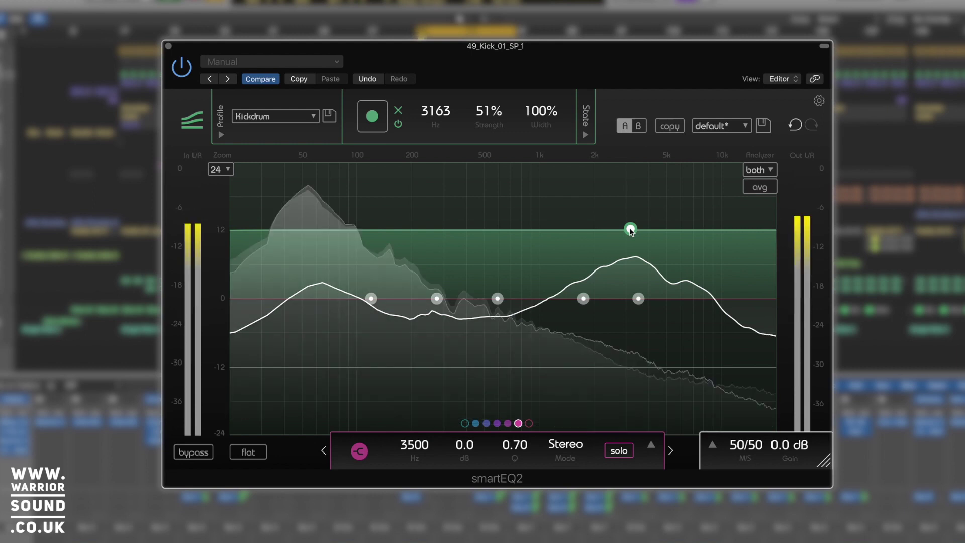
{"action": "scroll", "coordinate": [629, 230], "scroll_direction": "down", "scroll_amount": 10}
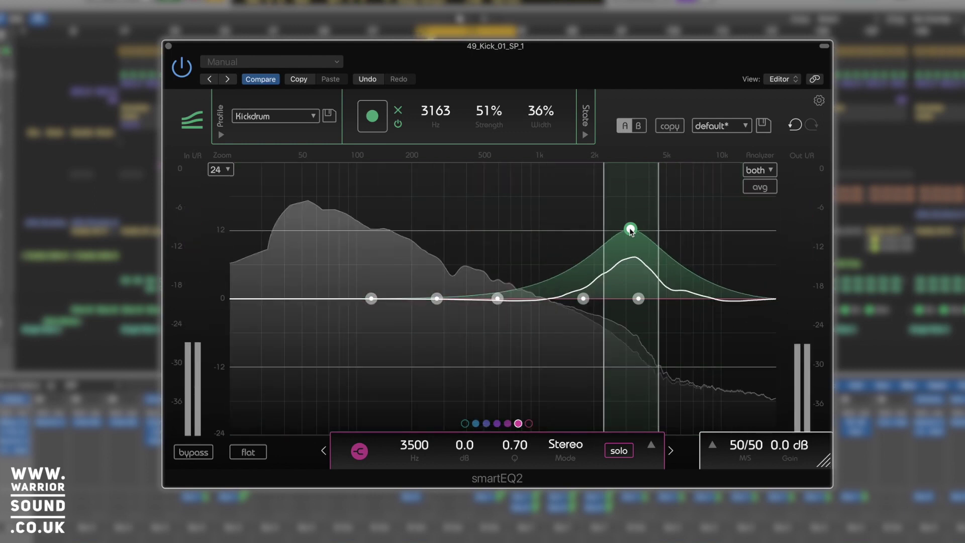
{"action": "scroll", "coordinate": [629, 230], "scroll_direction": "up", "scroll_amount": 1}
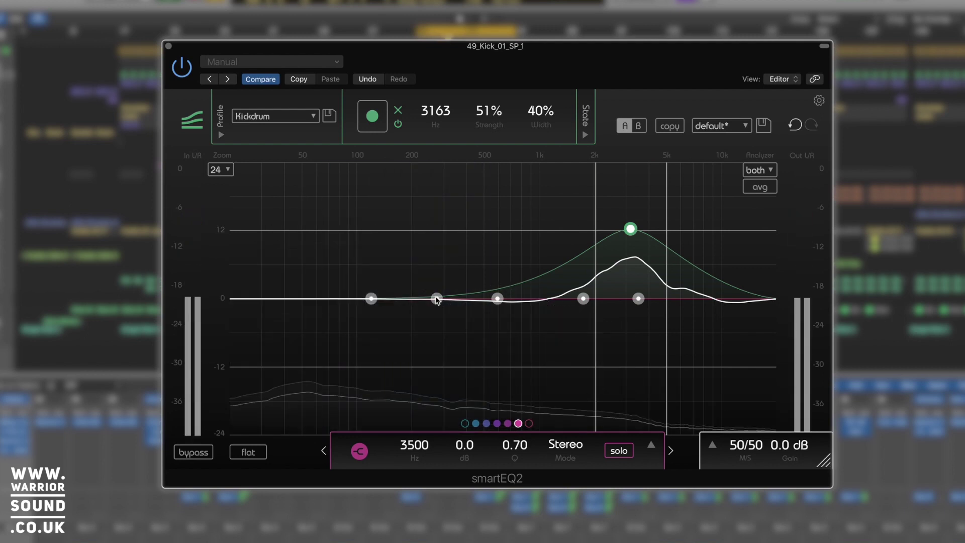
Step: Try band boosts and cuts between 464 Hz and 1055 Hz, and set a top-band cut at 2318 Hz
{"action": "left_click_drag", "start_coordinate": [436, 298], "coordinate": [478, 247]}
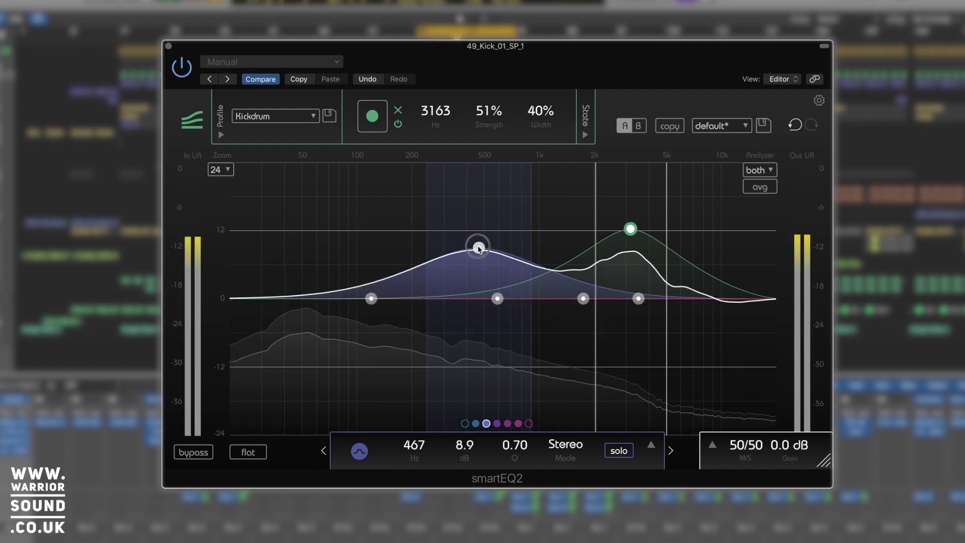
{"action": "scroll", "coordinate": [480, 251], "scroll_direction": "up", "scroll_amount": 4}
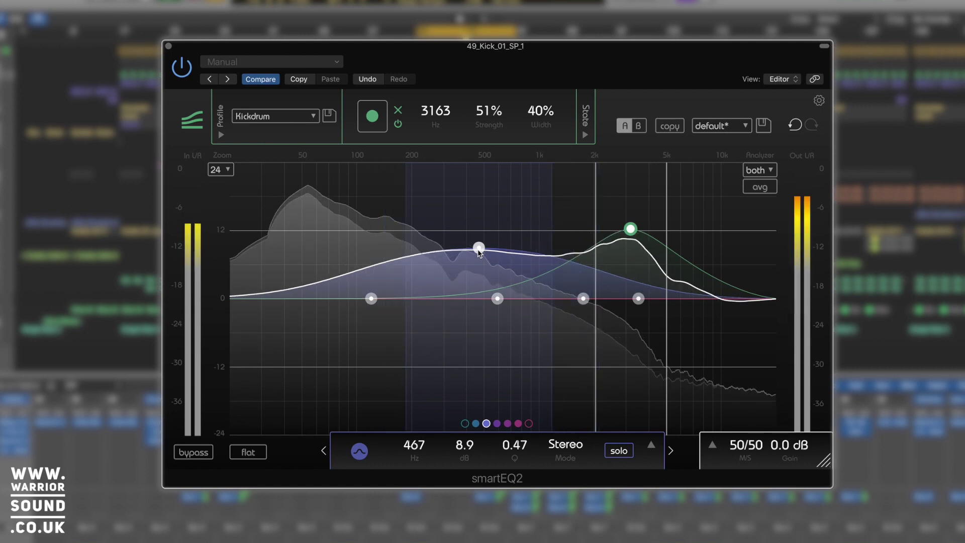
{"action": "scroll", "coordinate": [478, 250], "scroll_direction": "up", "scroll_amount": 8}
{"action": "left_click_drag", "start_coordinate": [479, 249], "coordinate": [487, 319]}
{"action": "left_click_drag", "start_coordinate": [583, 299], "coordinate": [543, 257]}
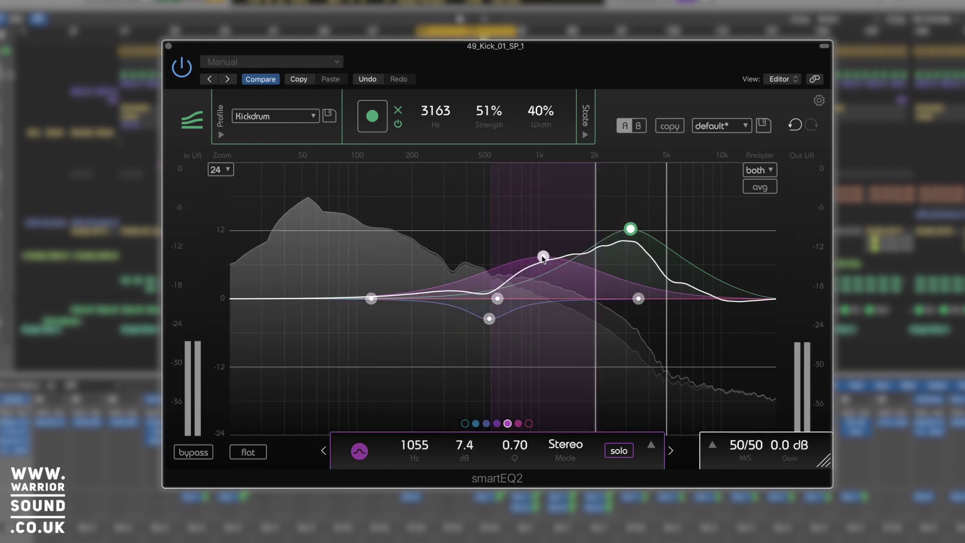
{"action": "mouse_move", "coordinate": [497, 299]}
{"action": "left_mouse_down"}
{"action": "mouse_move", "coordinate": [498, 321]}
{"action": "mouse_move", "coordinate": [441, 332]}
{"action": "mouse_move", "coordinate": [351, 308]}
{"action": "mouse_move", "coordinate": [302, 315]}
{"action": "mouse_move", "coordinate": [303, 355]}
{"action": "left_mouse_up"}
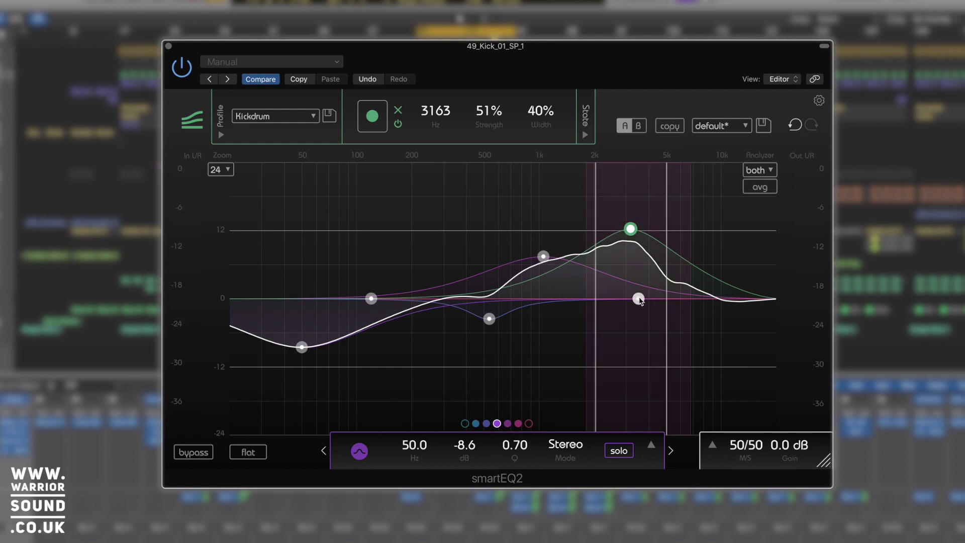
{"action": "left_click_drag", "start_coordinate": [638, 299], "coordinate": [635, 327]}
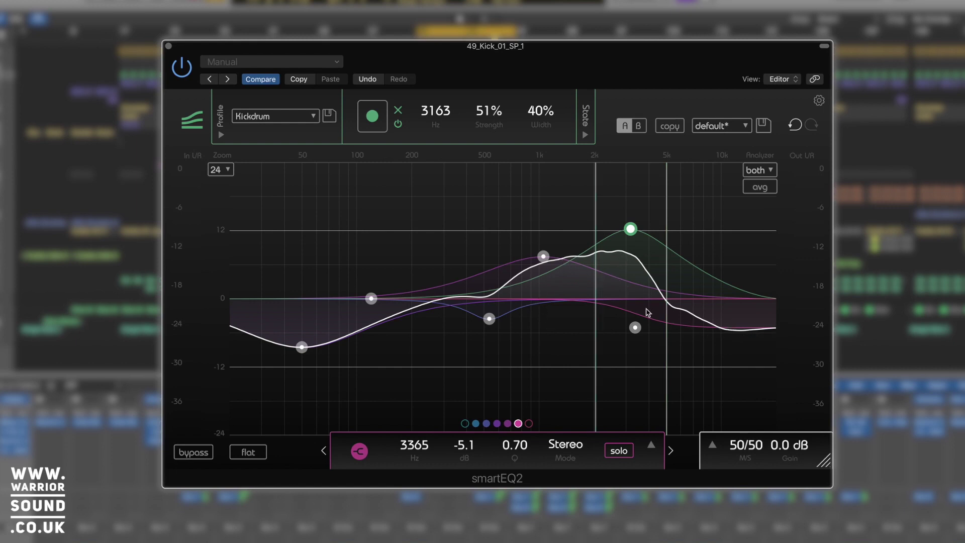
{"action": "left_click_drag", "start_coordinate": [636, 328], "coordinate": [607, 328]}
Step: Recentre the correction at 1019 Hz with 100% width and deepen the 2.3 kHz cut to -14 dB
{"action": "left_click_drag", "start_coordinate": [630, 231], "coordinate": [303, 227]}
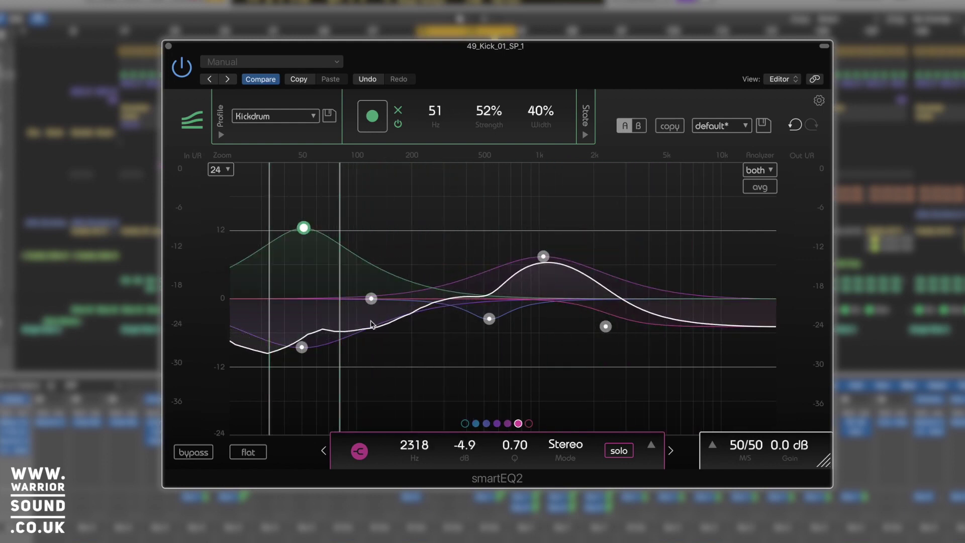
{"action": "scroll", "coordinate": [307, 230], "scroll_direction": "down", "scroll_amount": 4}
{"action": "scroll", "coordinate": [307, 231], "scroll_direction": "up", "scroll_amount": 10}
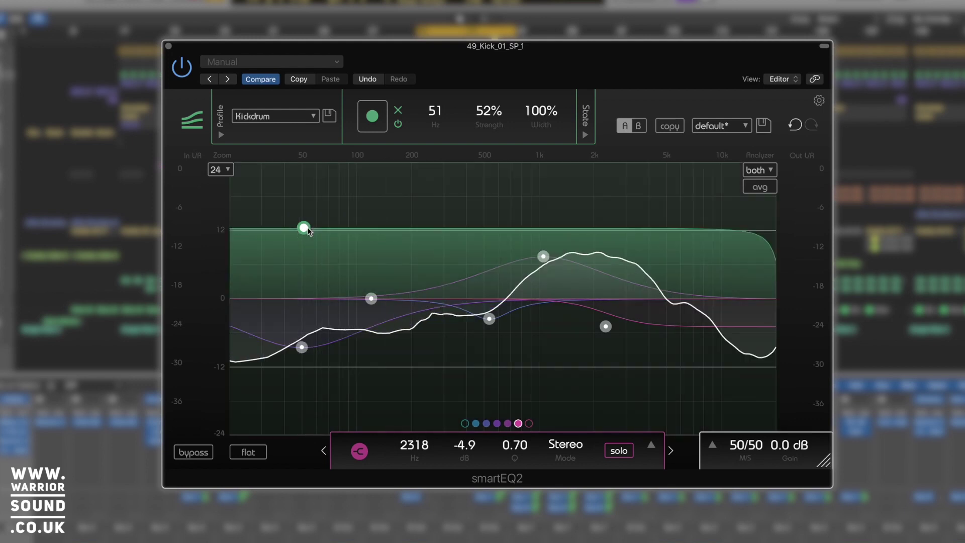
{"action": "left_click_drag", "start_coordinate": [305, 228], "coordinate": [544, 261]}
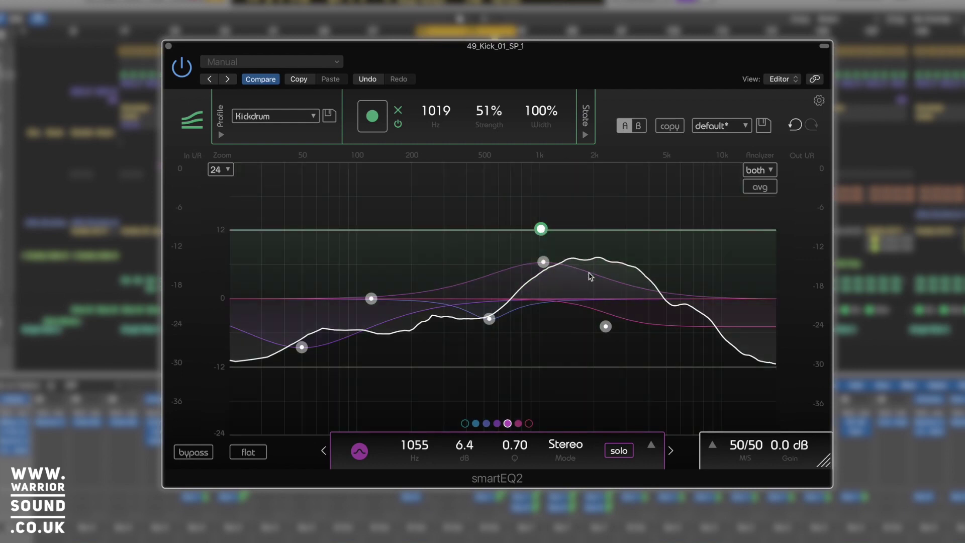
{"action": "left_click_drag", "start_coordinate": [605, 332], "coordinate": [604, 378]}
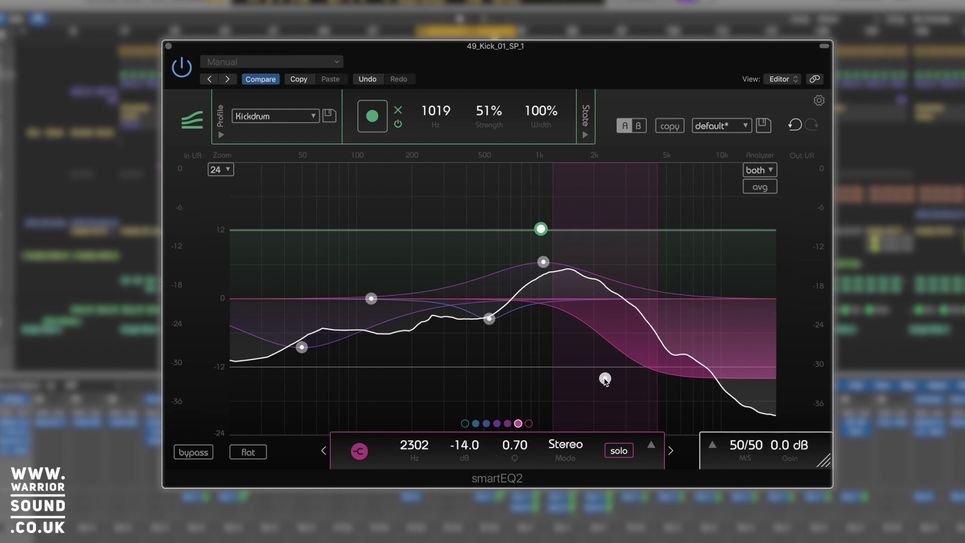
{"action": "mouse_move", "coordinate": [604, 379]}
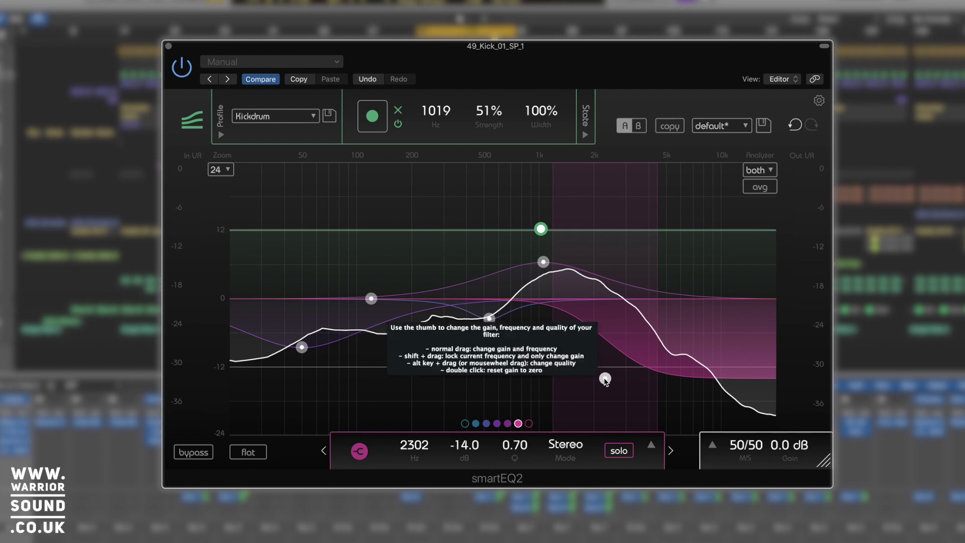
{"action": "scroll", "coordinate": [605, 379], "scroll_direction": "up", "scroll_amount": 1}
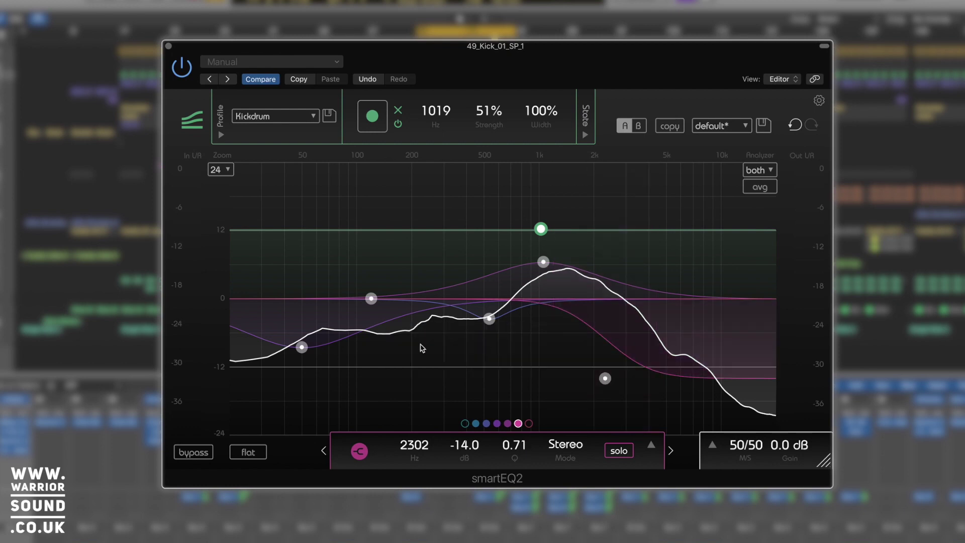
Step: Flatten all kick EQ bands to 0 dB with the flat button, clearing the 2302 Hz cut
{"action": "left_click", "coordinate": [257, 453]}
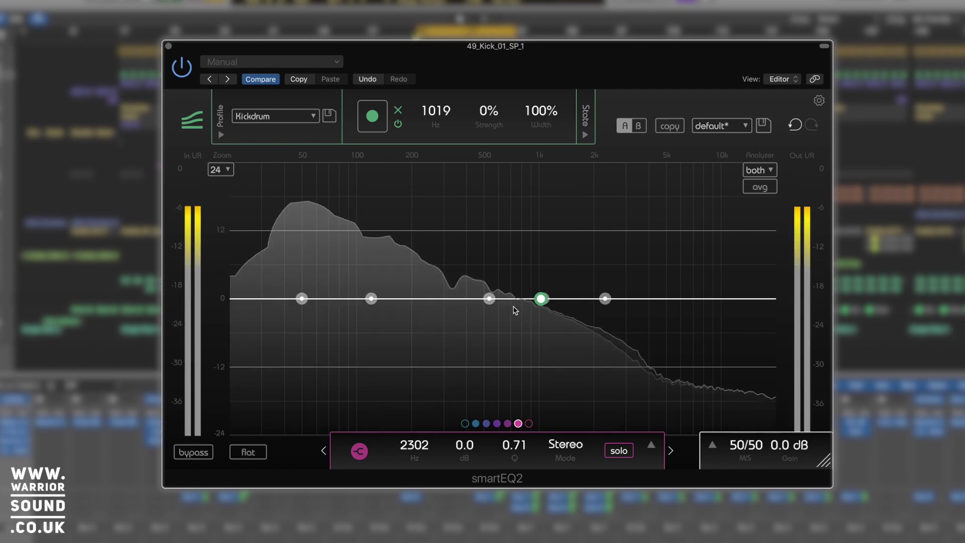
Step: Restore correction to 41% strength at 624 Hz and dip the lowest band to -2.1 dB at 63 Hz
{"action": "left_click_drag", "start_coordinate": [540, 299], "coordinate": [501, 244]}
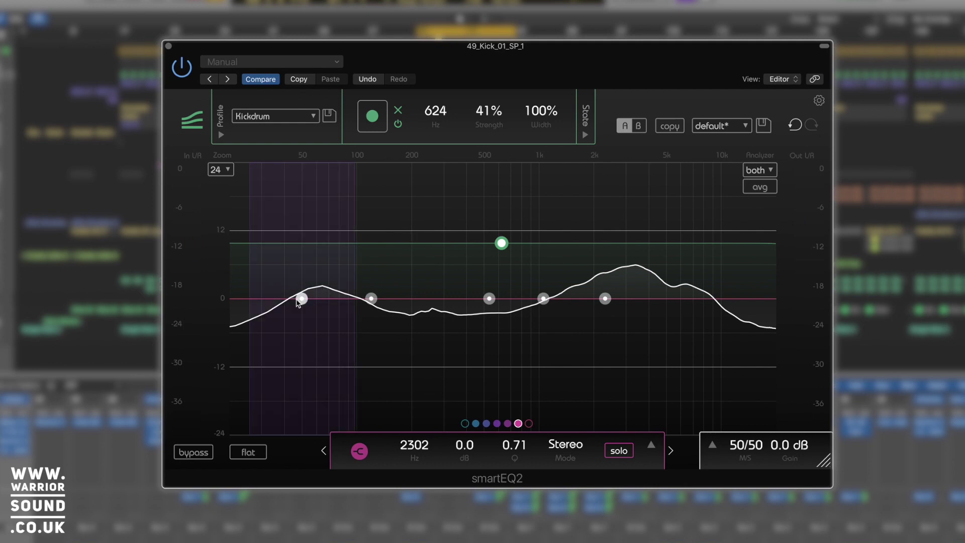
{"action": "left_click_drag", "start_coordinate": [301, 298], "coordinate": [320, 310]}
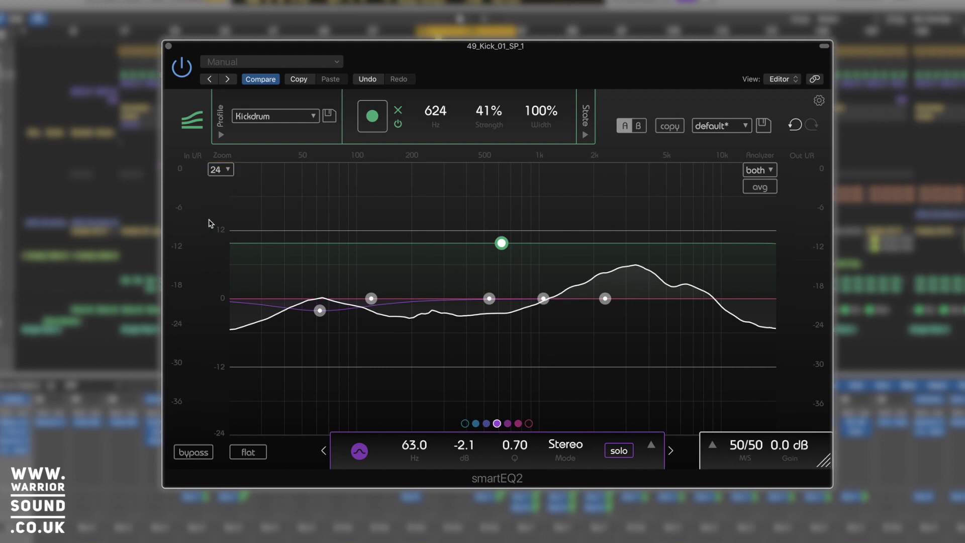
Step: Switch the graph range between ±6 dB and ±24 dB and lower correction strength to about 17%
{"action": "left_click", "coordinate": [227, 171]}
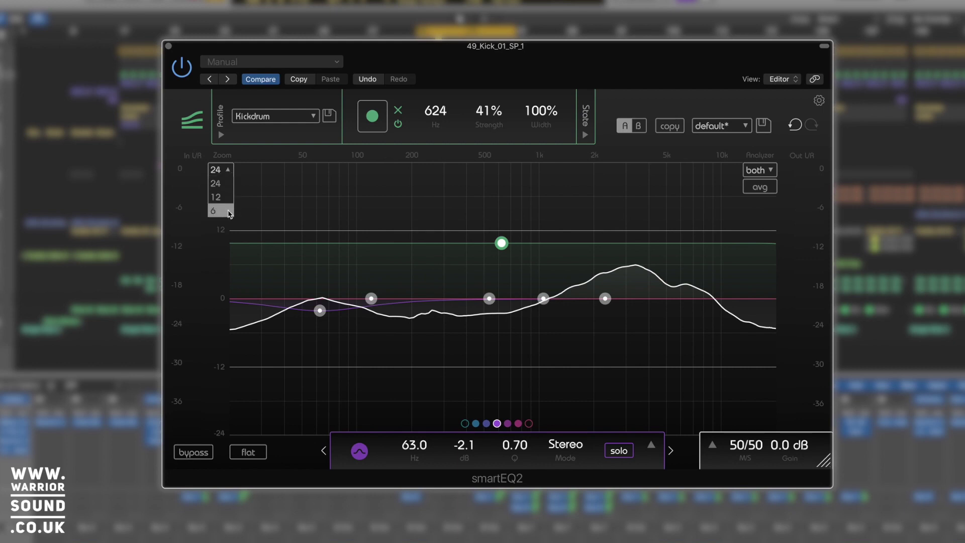
{"action": "left_click", "coordinate": [230, 211]}
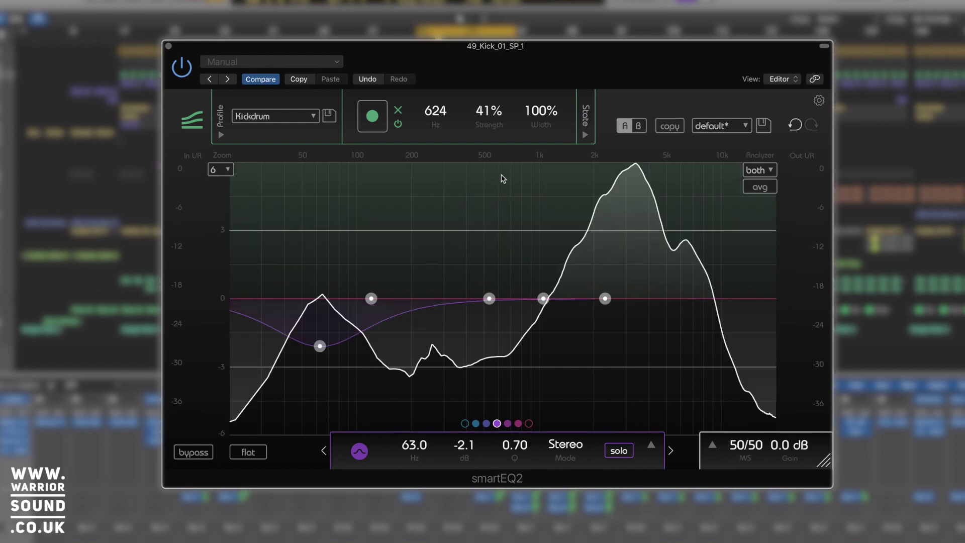
{"action": "left_click", "coordinate": [501, 182]}
{"action": "left_click", "coordinate": [223, 172]}
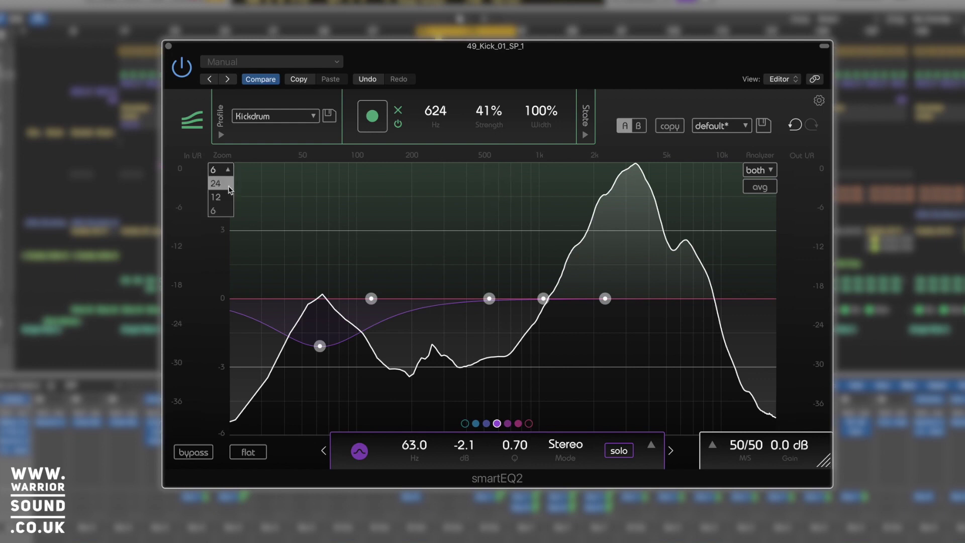
{"action": "left_click", "coordinate": [221, 183]}
{"action": "left_click_drag", "start_coordinate": [500, 248], "coordinate": [499, 281]}
{"action": "left_click", "coordinate": [221, 169]}
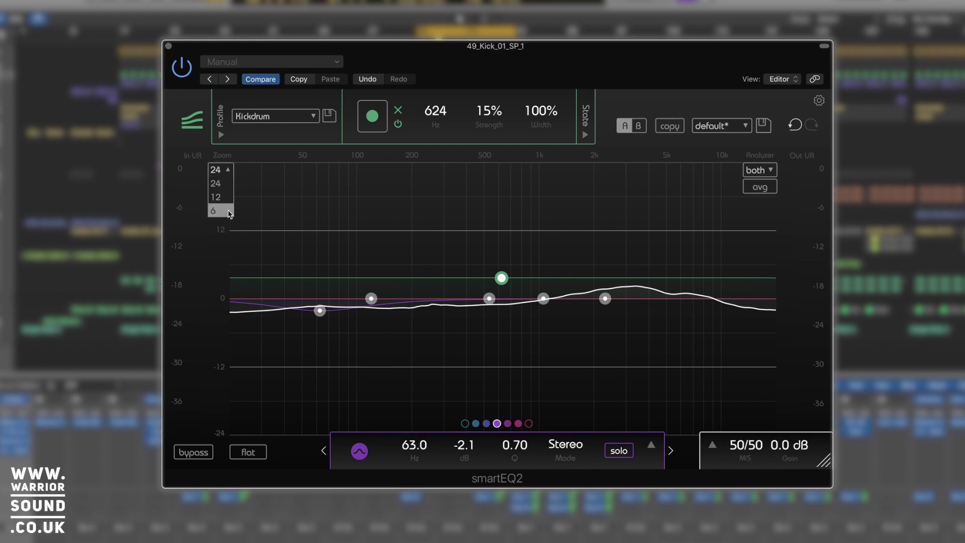
{"action": "left_click", "coordinate": [228, 214]}
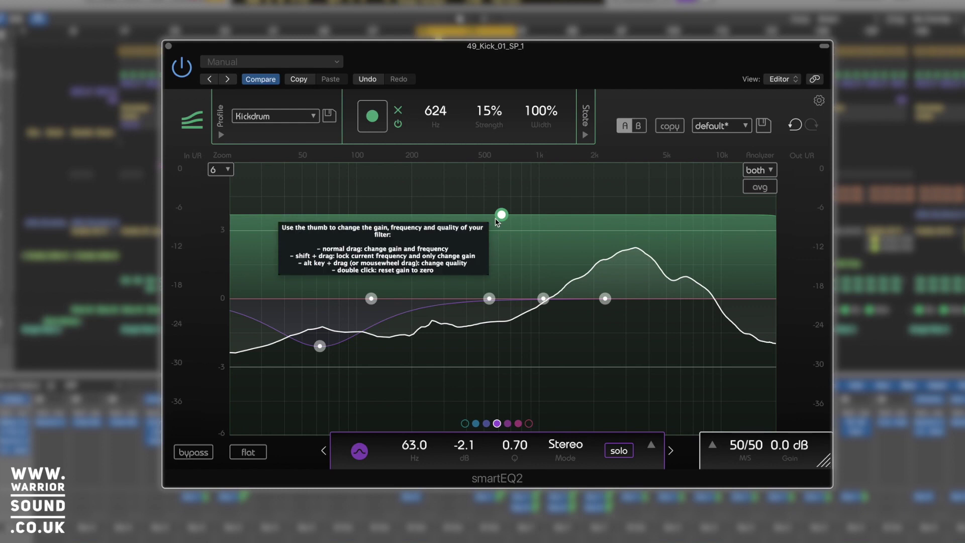
Step: Set the graph range to ±12 dB and trim correction strength to 12% at 611 Hz
{"action": "left_click_drag", "start_coordinate": [501, 216], "coordinate": [501, 242]}
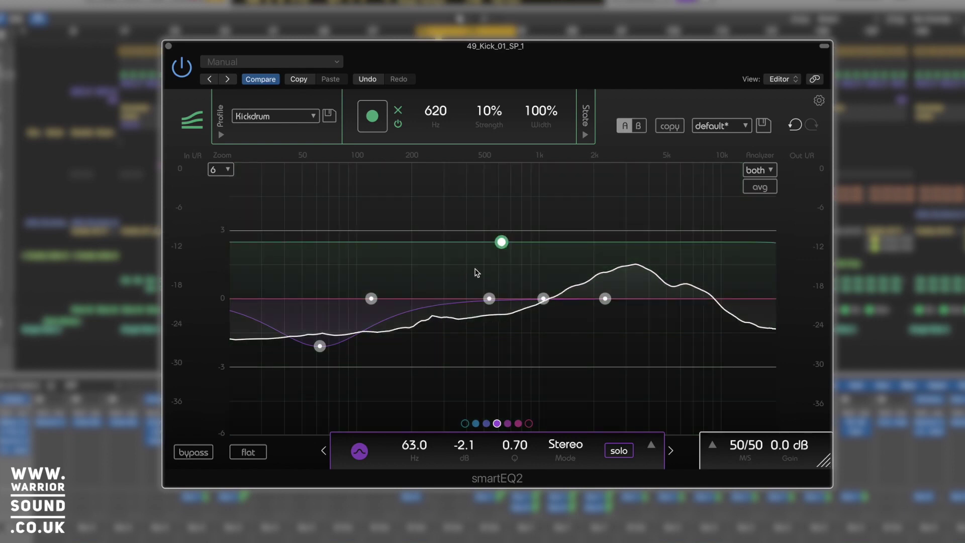
{"action": "mouse_move", "coordinate": [501, 242]}
{"action": "left_mouse_down"}
{"action": "mouse_move", "coordinate": [500, 257]}
{"action": "mouse_move", "coordinate": [500, 240]}
{"action": "left_mouse_up"}
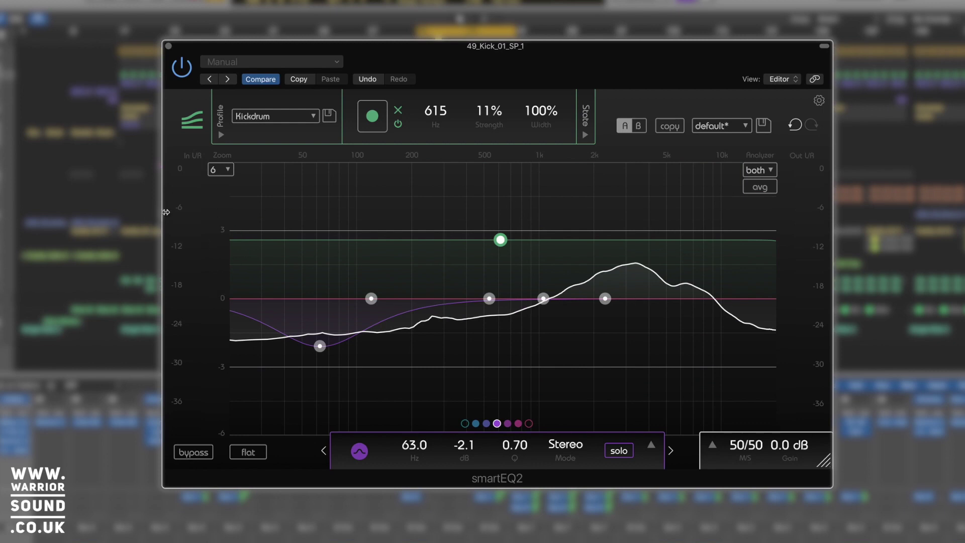
{"action": "left_click", "coordinate": [216, 171]}
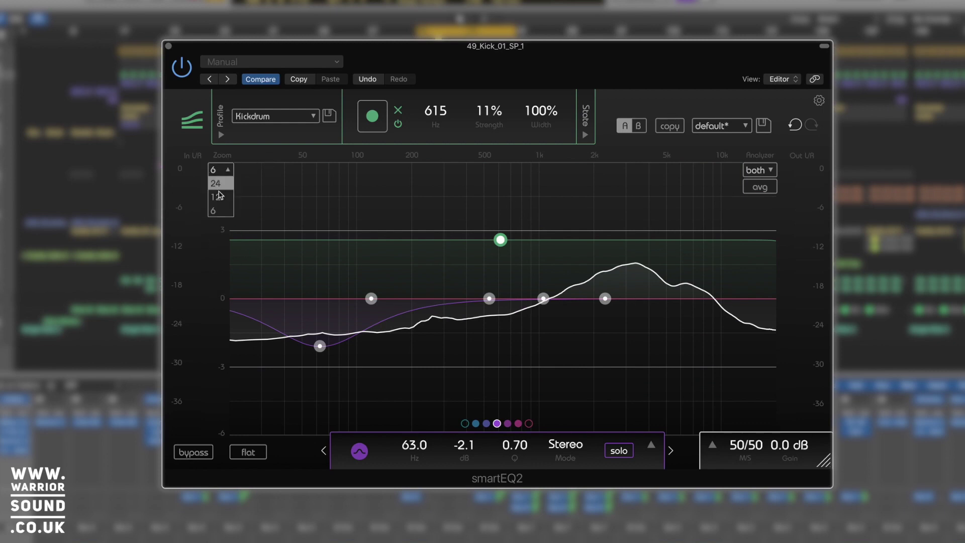
{"action": "left_click", "coordinate": [220, 204]}
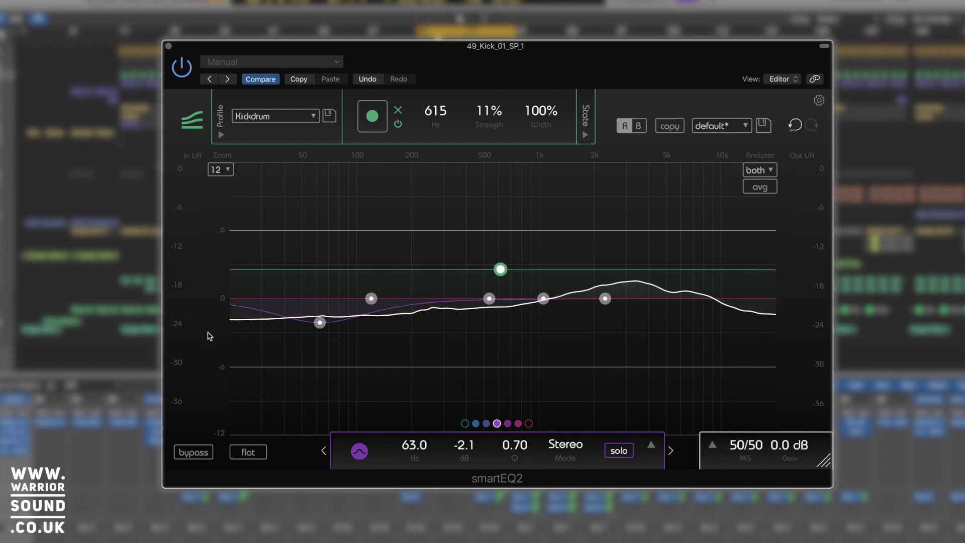
{"action": "scroll", "coordinate": [209, 333], "scroll_direction": "up", "scroll_amount": 1}
{"action": "left_click_drag", "start_coordinate": [500, 237], "coordinate": [500, 235]}
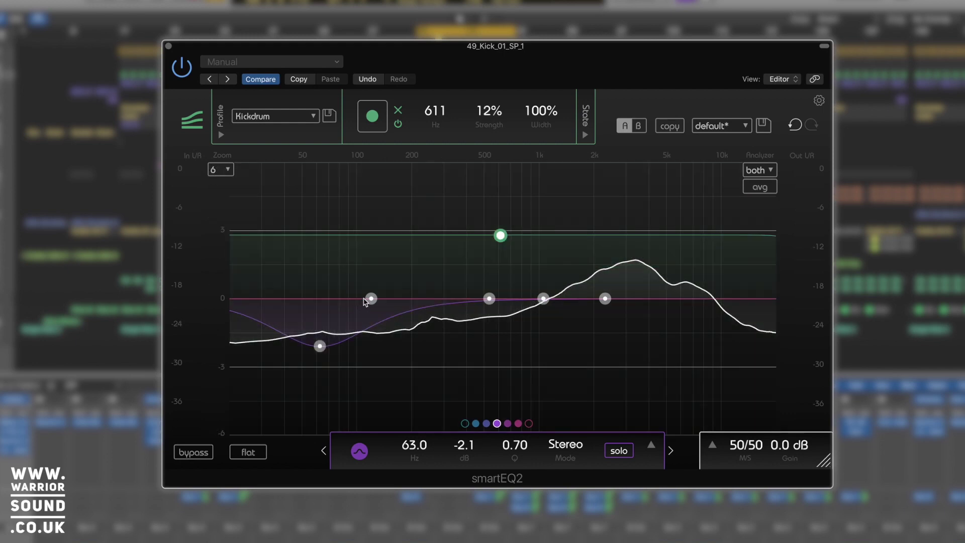
Step: Ease the 62 Hz cut to -0.7 dB and compare the kick with the EQ bypassed and on
{"action": "left_click_drag", "start_coordinate": [319, 347], "coordinate": [317, 313]}
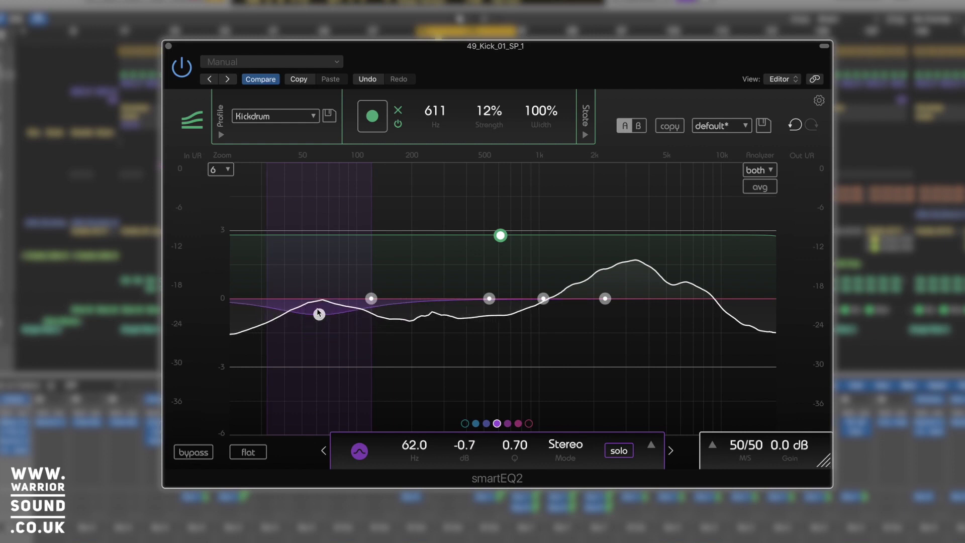
{"action": "key", "text": "space"}
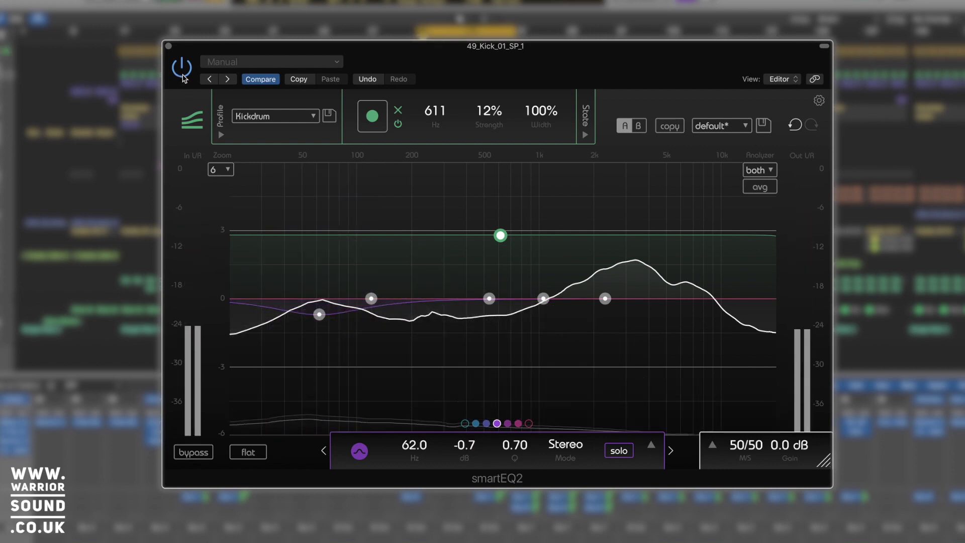
{"action": "left_click", "coordinate": [184, 69]}
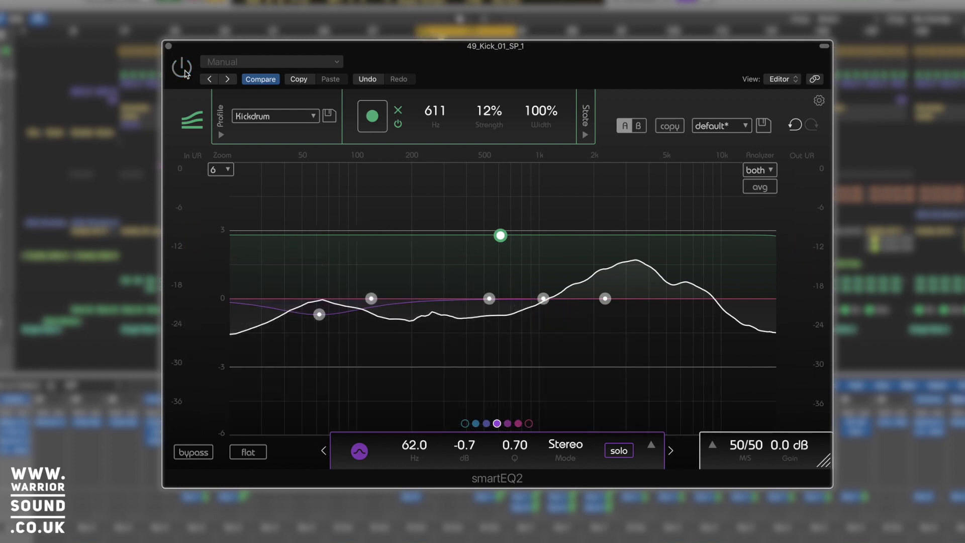
{"action": "left_click", "coordinate": [184, 70]}
Step: Dip the band to -1.6 dB at 480 Hz with Q 1.8 and A/B it against bypass
{"action": "left_click_drag", "start_coordinate": [490, 299], "coordinate": [482, 338]}
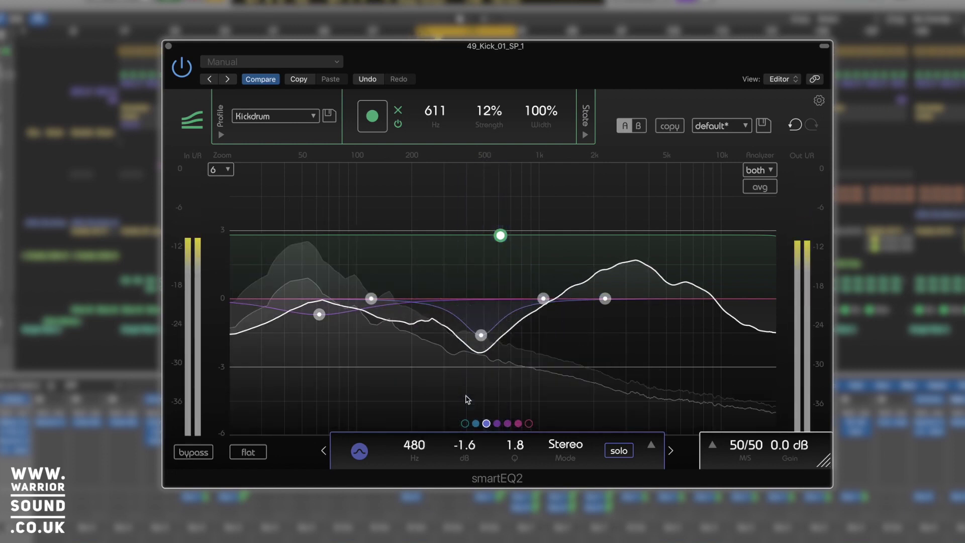
{"action": "left_click", "coordinate": [182, 70]}
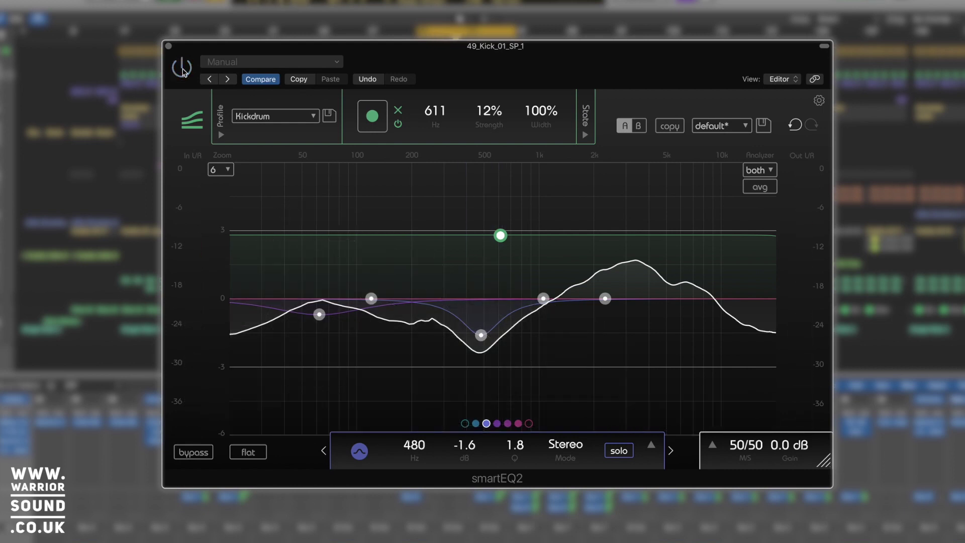
{"action": "left_click", "coordinate": [182, 69]}
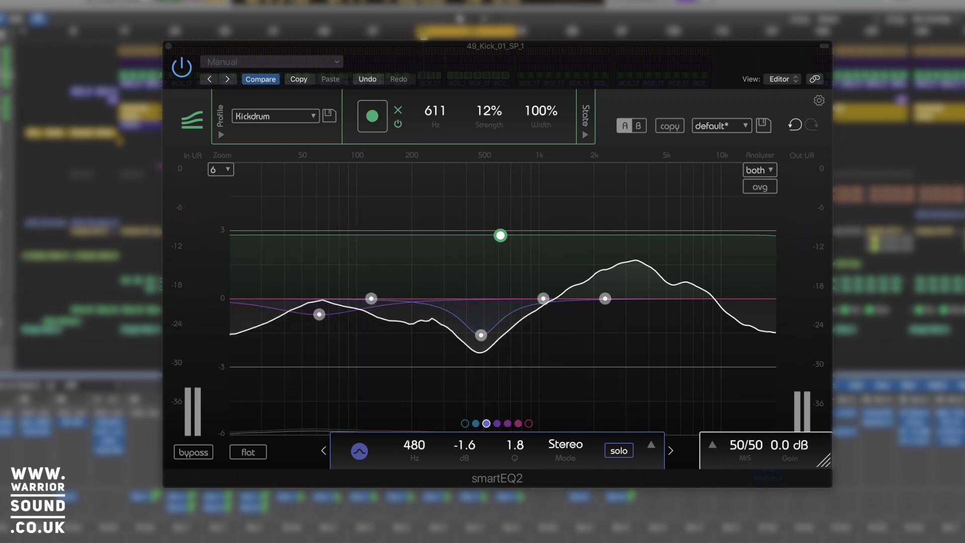
{"action": "left_click", "coordinate": [183, 73]}
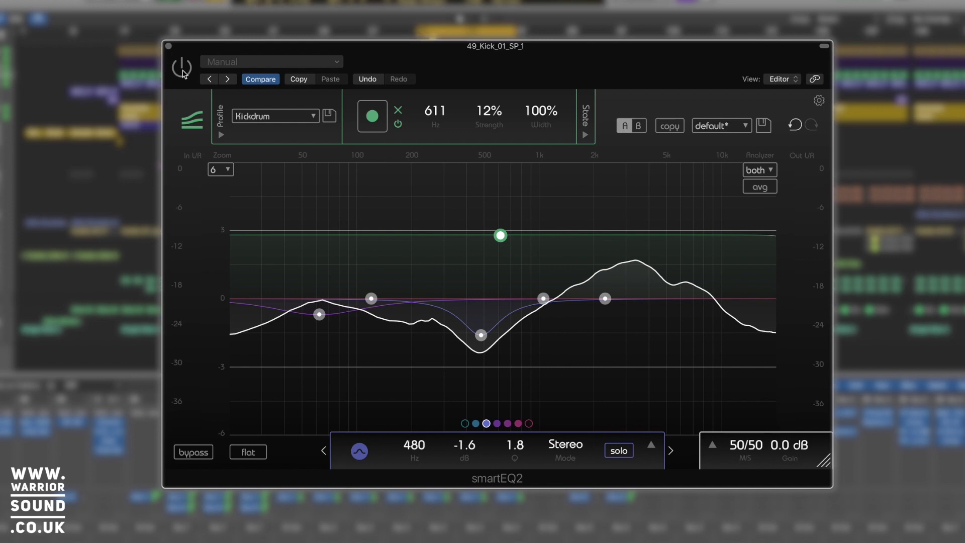
{"action": "left_click", "coordinate": [183, 74]}
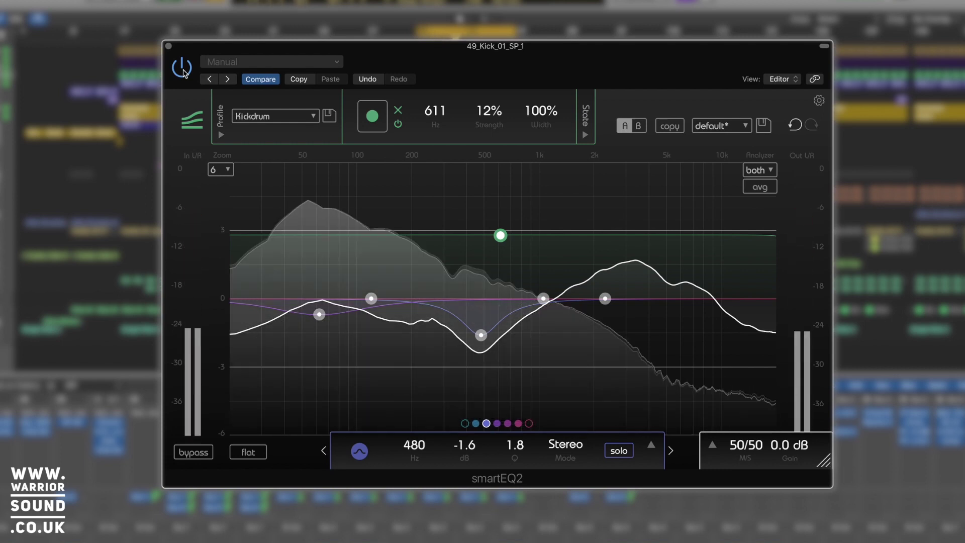
{"action": "left_click", "coordinate": [182, 67]}
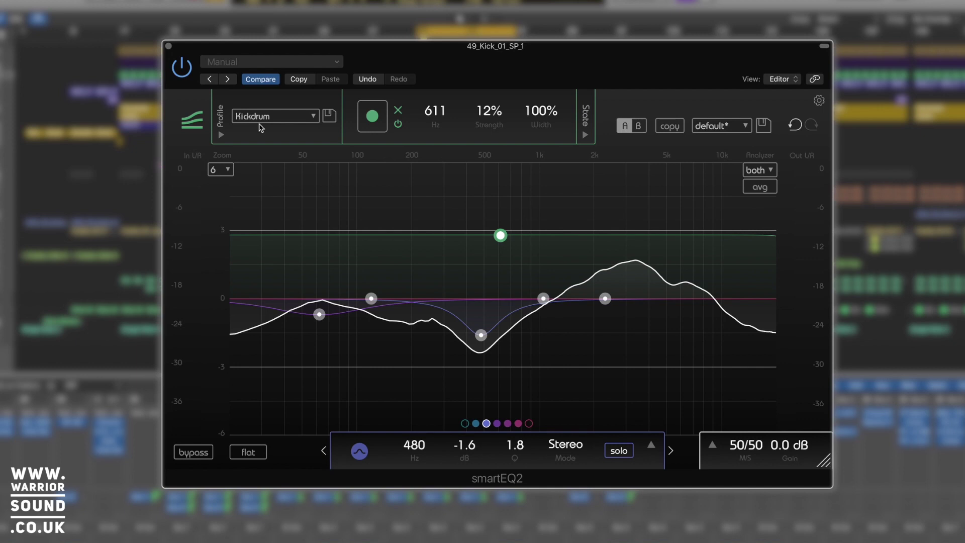
Step: Collapse the Profile section, close the kick's EQ window, and play the 49_Snare_04_SP track with its flat smart:EQ 2
{"action": "left_click", "coordinate": [221, 134]}
{"action": "left_click", "coordinate": [169, 46]}
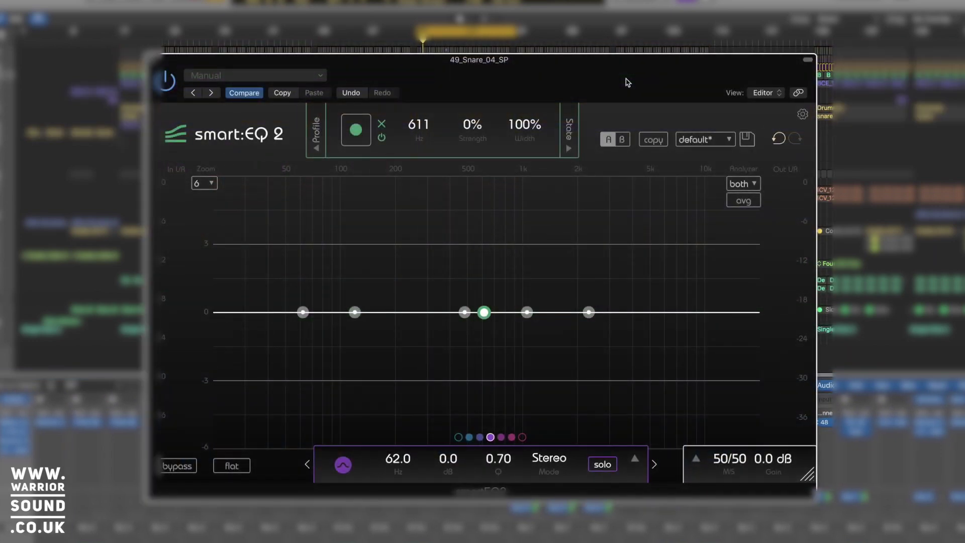
{"action": "key", "text": "space"}
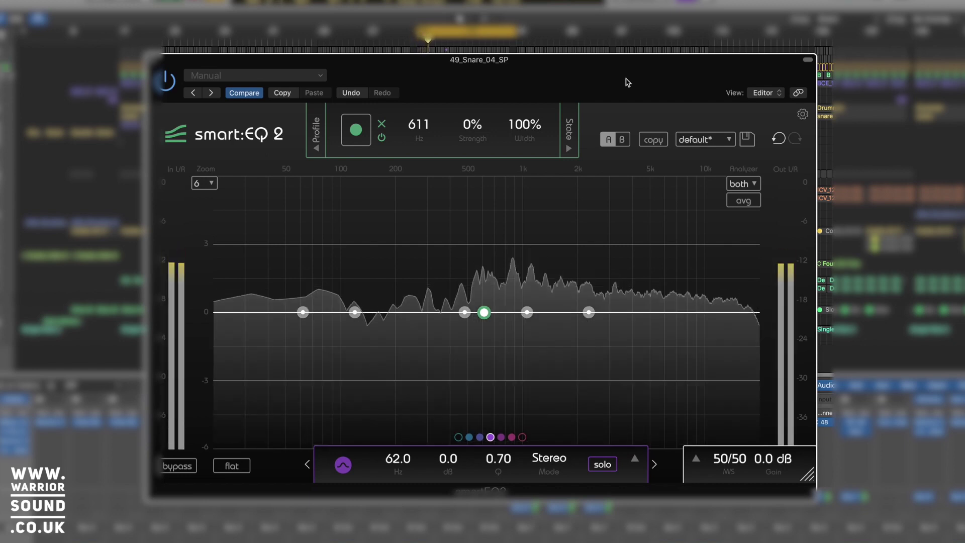
Step: Stop playback and load the Snaredrum factory profile in smart:EQ 2
{"action": "key", "text": "space"}
{"action": "left_click", "coordinate": [316, 132]}
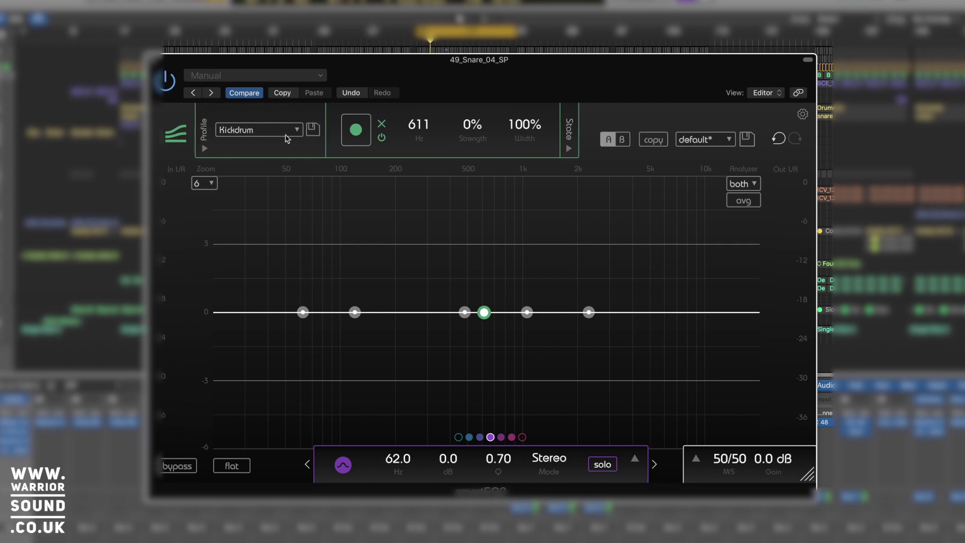
{"action": "left_click", "coordinate": [277, 134]}
{"action": "mouse_move", "coordinate": [274, 161]}
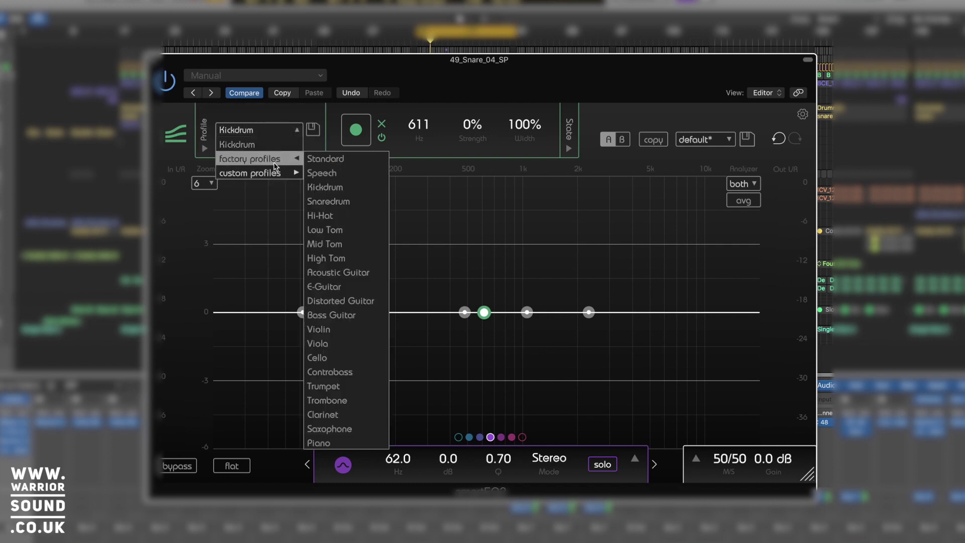
{"action": "left_click", "coordinate": [369, 202]}
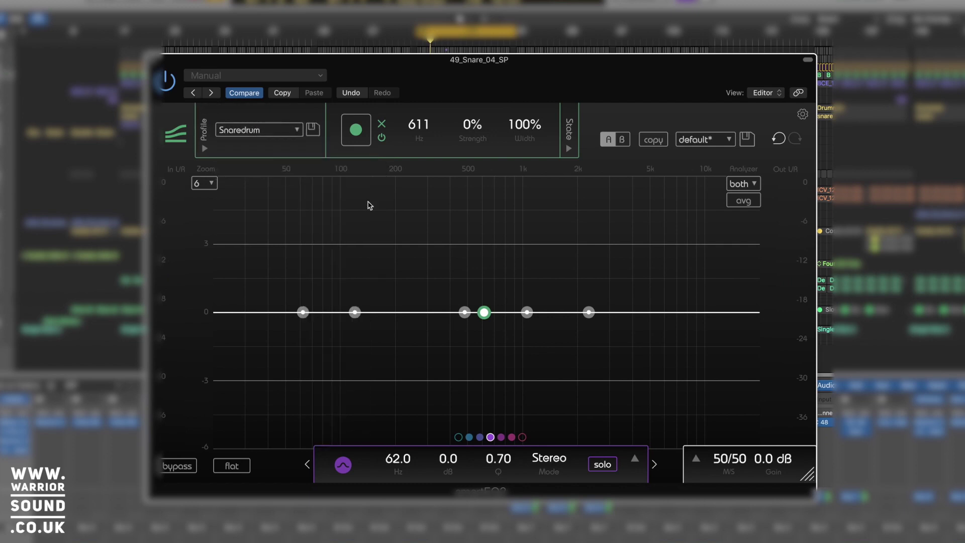
Step: Let the EQ learn the playing snare, then raise the correction strength to 8% around 620 Hz
{"action": "left_click", "coordinate": [357, 132]}
{"action": "key", "text": "space"}
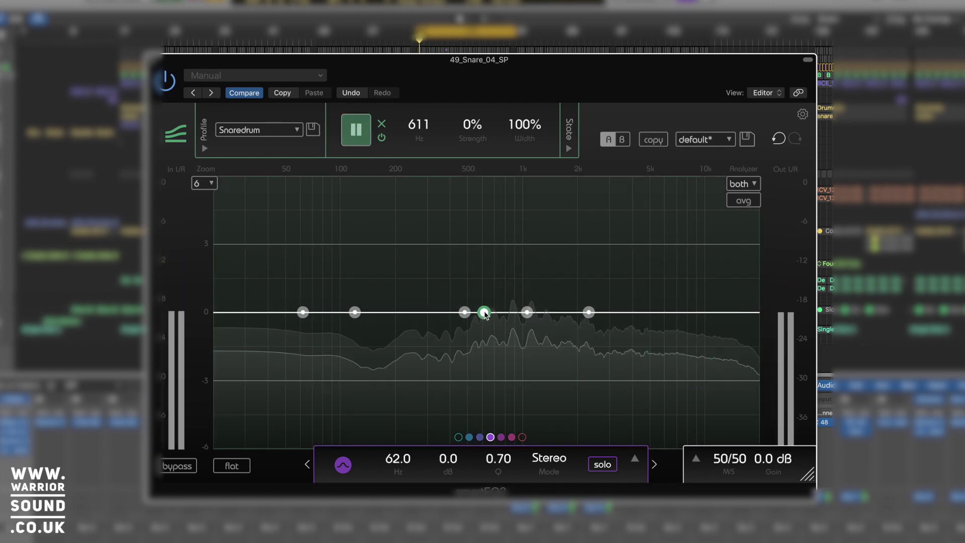
{"action": "left_click_drag", "start_coordinate": [484, 312], "coordinate": [485, 271]}
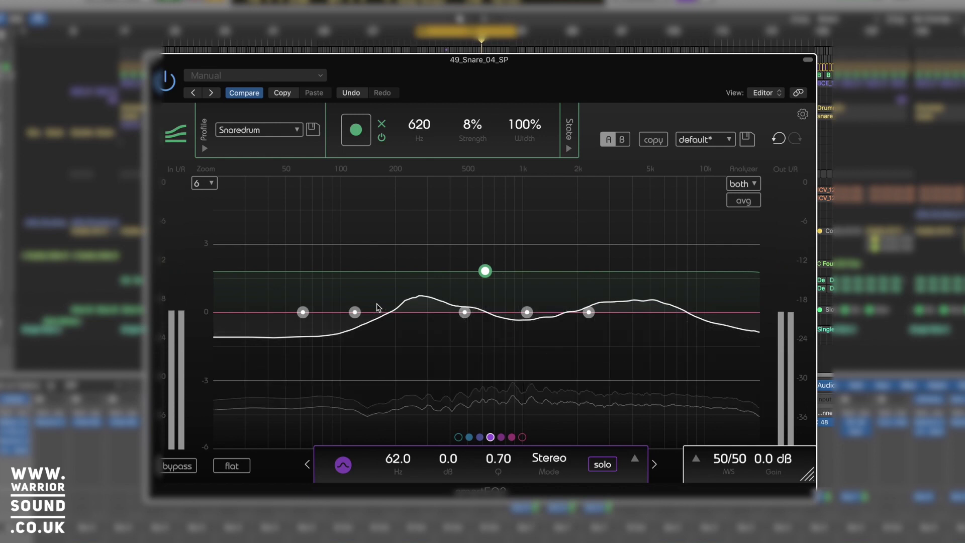
{"action": "key", "text": "space"}
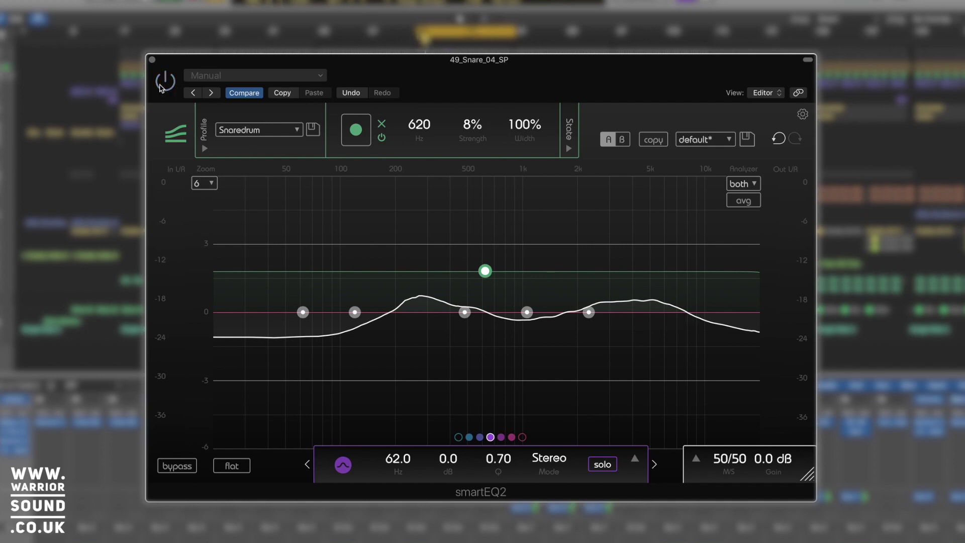
Step: Audition the snare with the EQ bypassed and active, then set correction strength to 13% at 619 Hz
{"action": "key", "text": "space"}
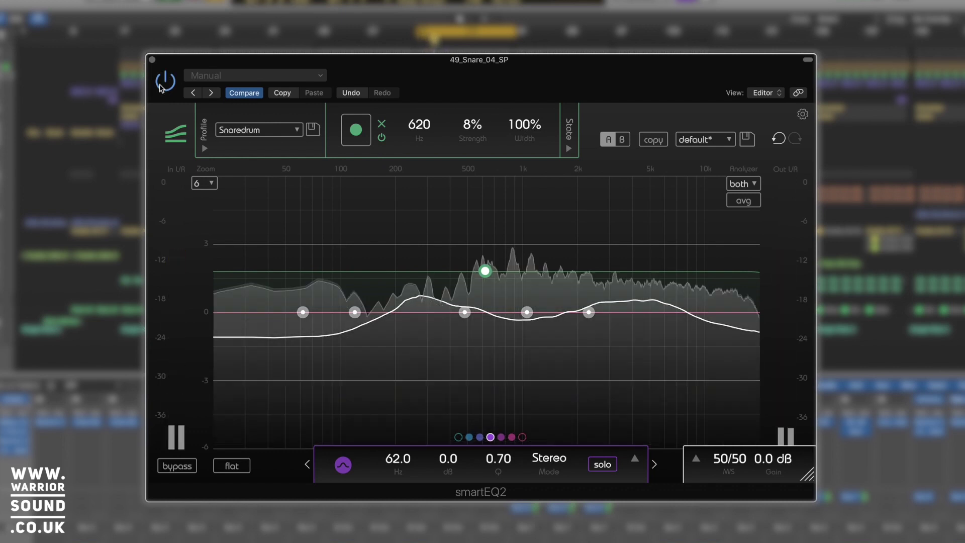
{"action": "left_click_drag", "start_coordinate": [489, 248], "coordinate": [484, 190]}
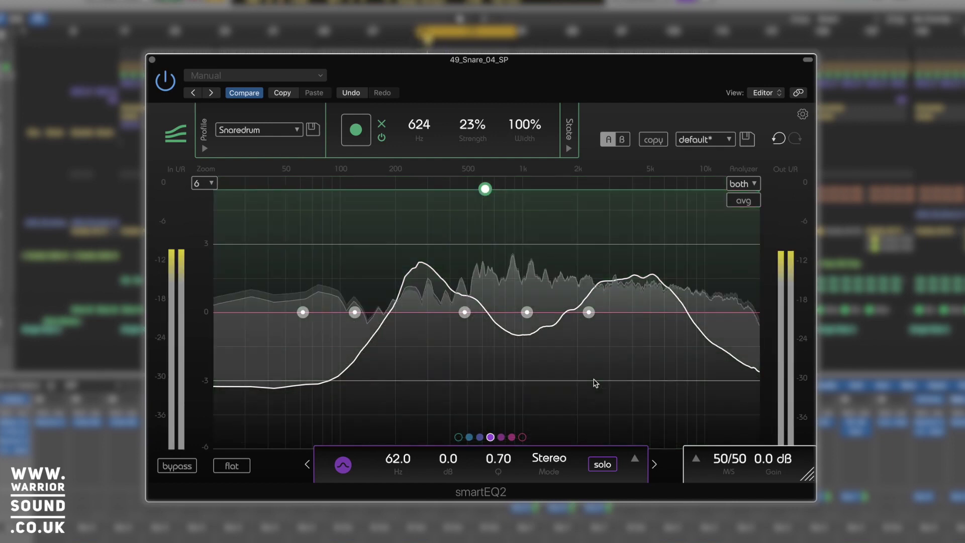
{"action": "left_click", "coordinate": [170, 86]}
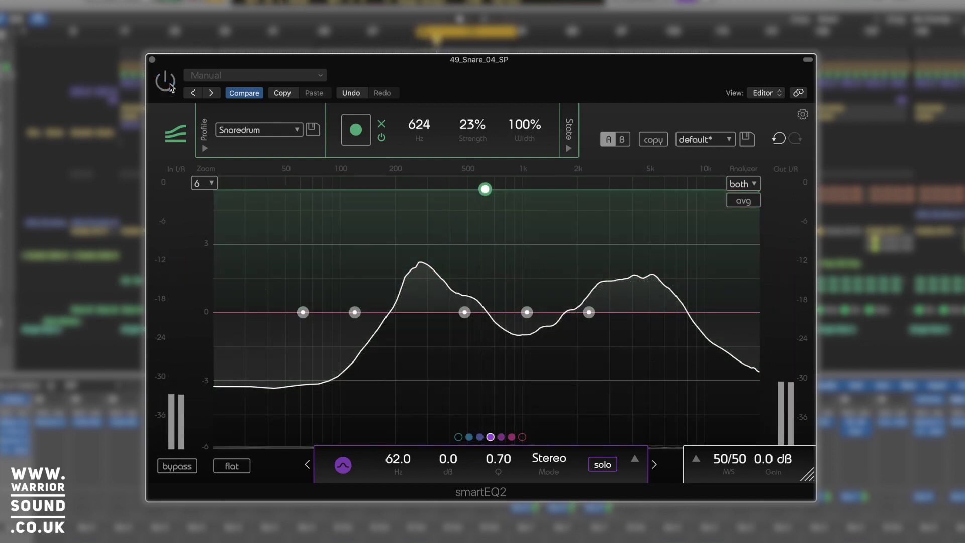
{"action": "left_click", "coordinate": [169, 85]}
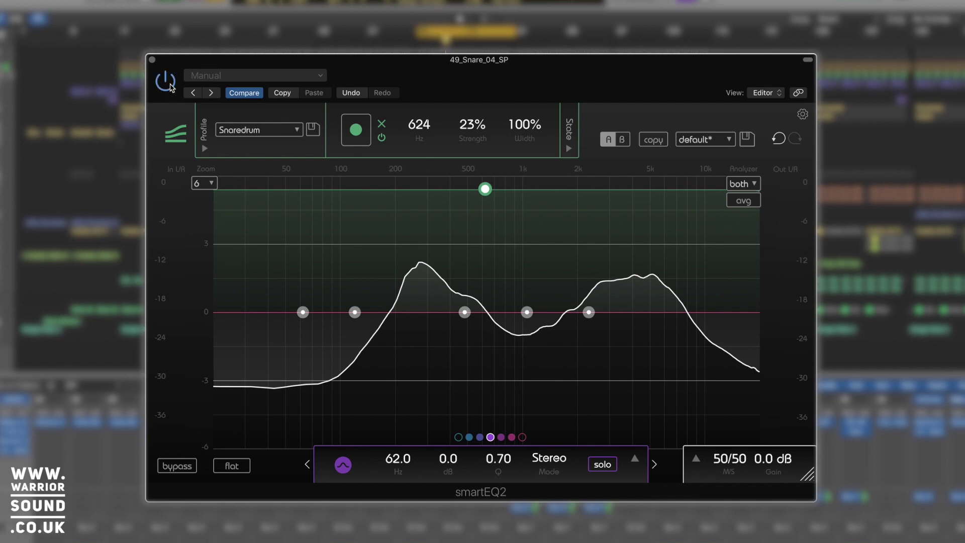
{"action": "left_click_drag", "start_coordinate": [485, 191], "coordinate": [485, 244]}
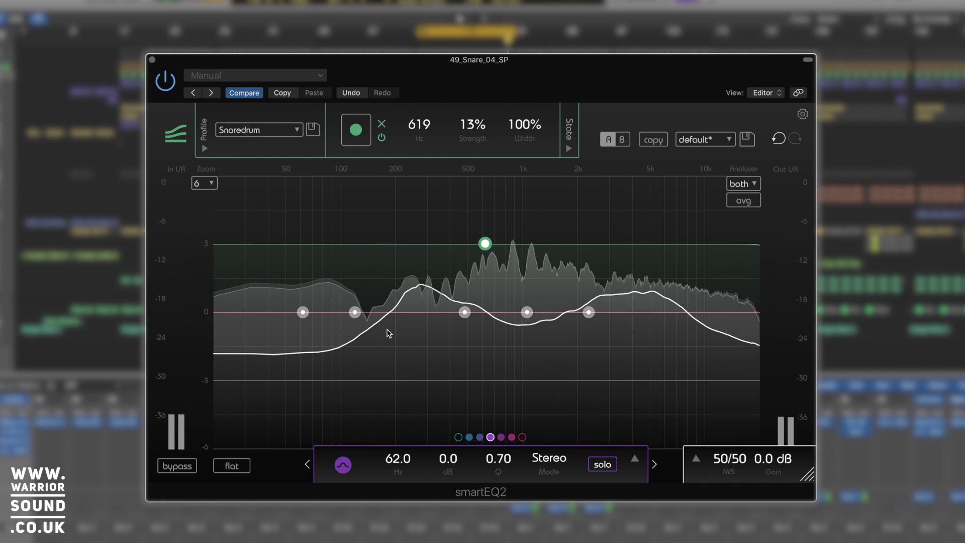
Step: A/B the 120 Hz band, then boost it to a +2.0 dB low shelf at 121 Hz
{"action": "left_click", "coordinate": [355, 312]}
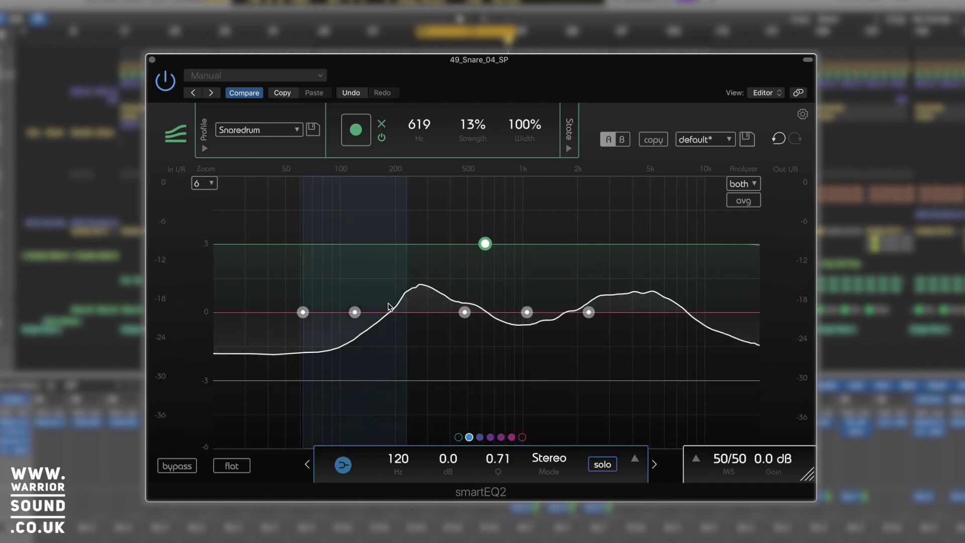
{"action": "left_click", "coordinate": [343, 464]}
{"action": "left_click", "coordinate": [344, 464]}
{"action": "left_click", "coordinate": [635, 459]}
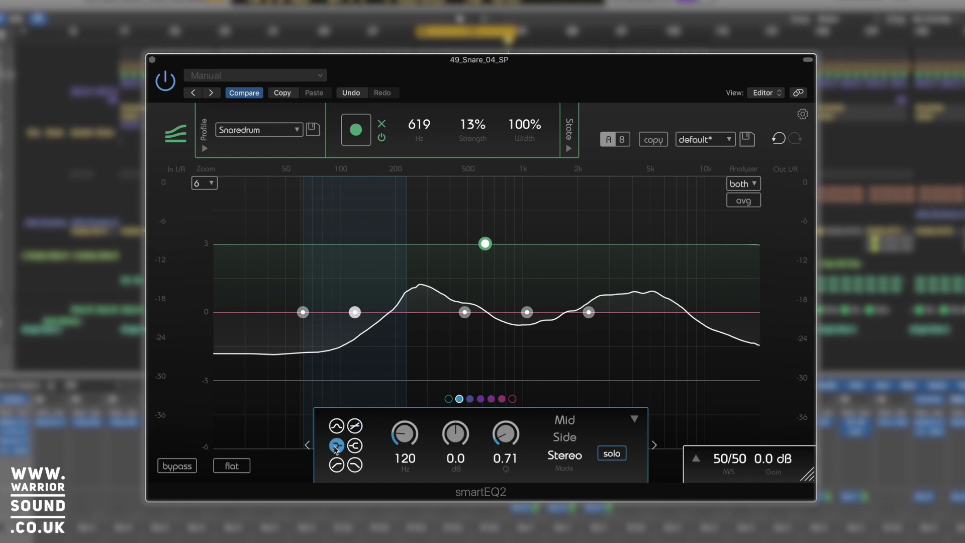
{"action": "left_click_drag", "start_coordinate": [355, 312], "coordinate": [358, 272]}
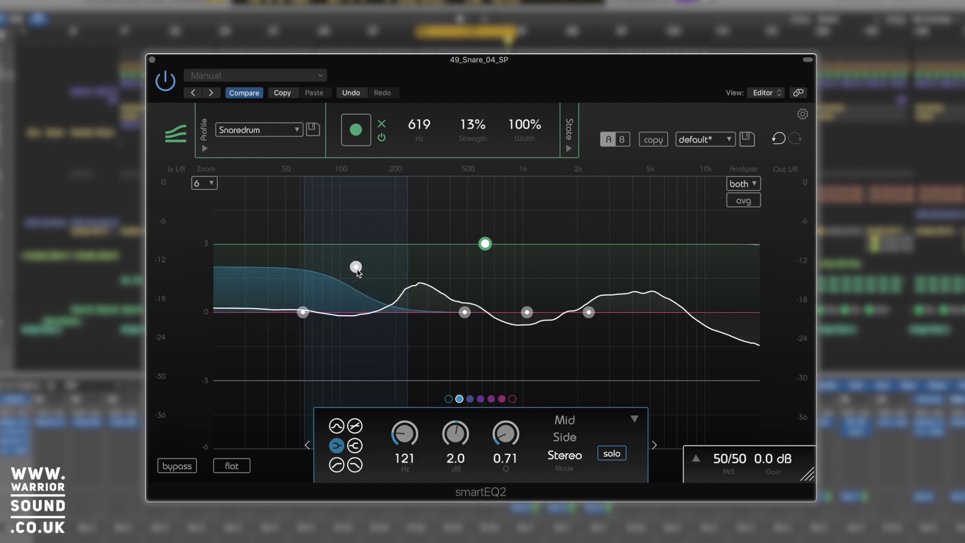
Step: Convert the 62 Hz band into a steep low-cut filter at 60 Hz
{"action": "left_click", "coordinate": [302, 312]}
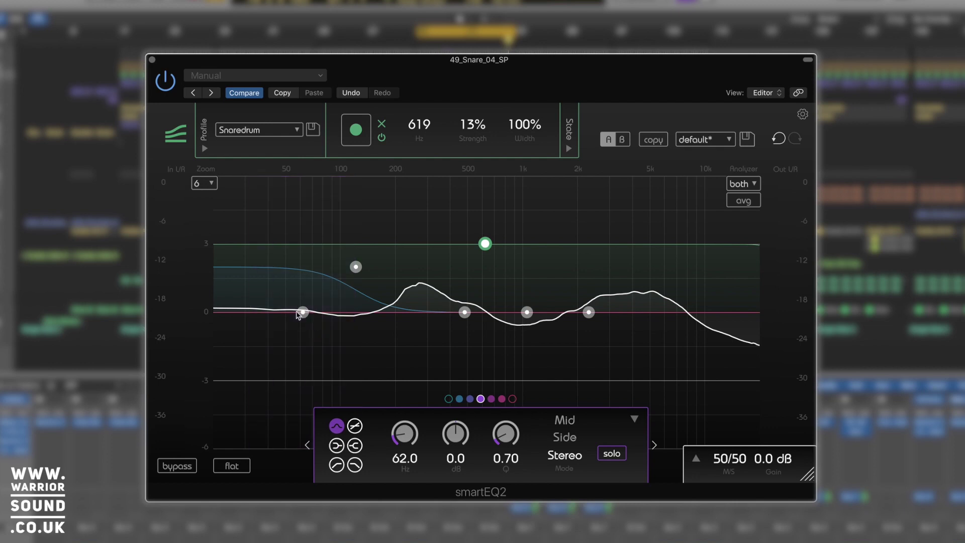
{"action": "left_click", "coordinate": [337, 465]}
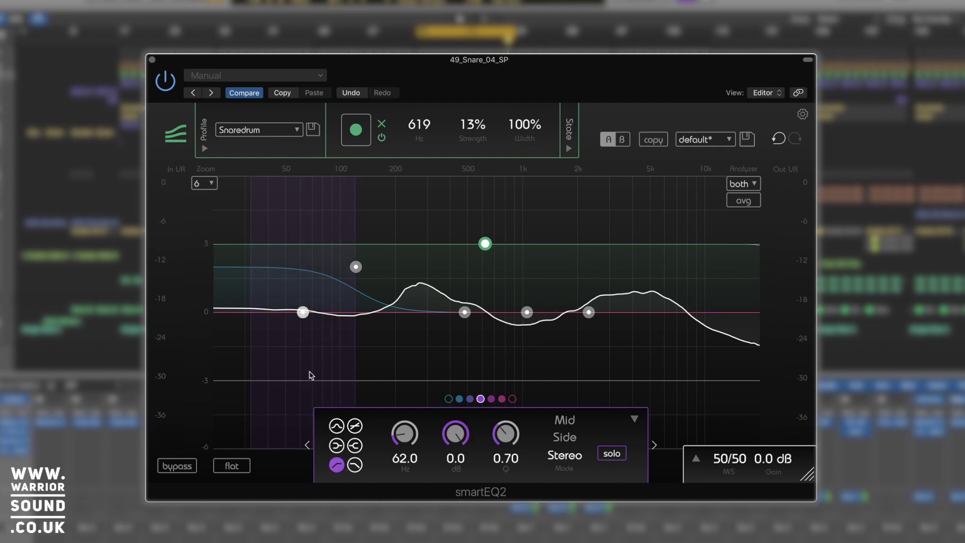
{"action": "left_click_drag", "start_coordinate": [302, 312], "coordinate": [300, 312]}
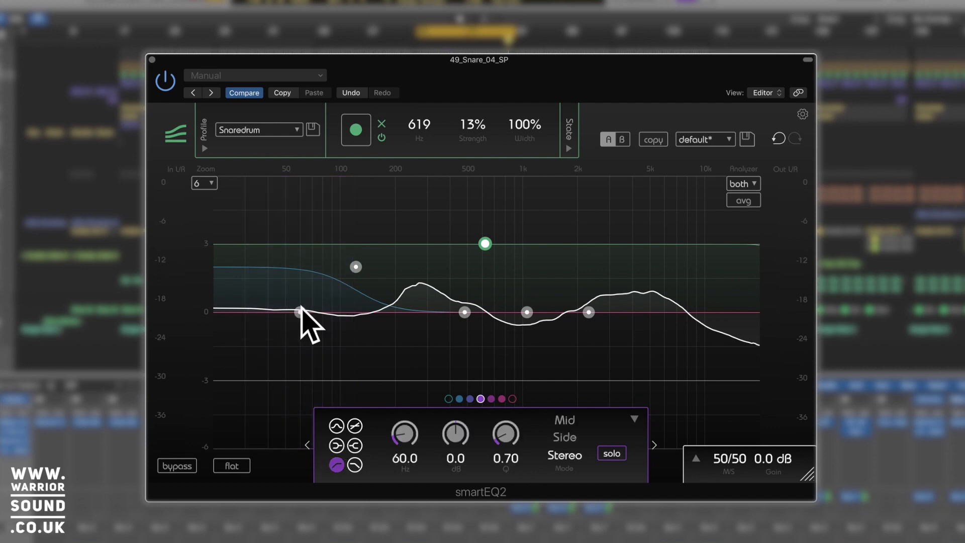
{"action": "left_click_drag", "start_coordinate": [301, 313], "coordinate": [323, 336]}
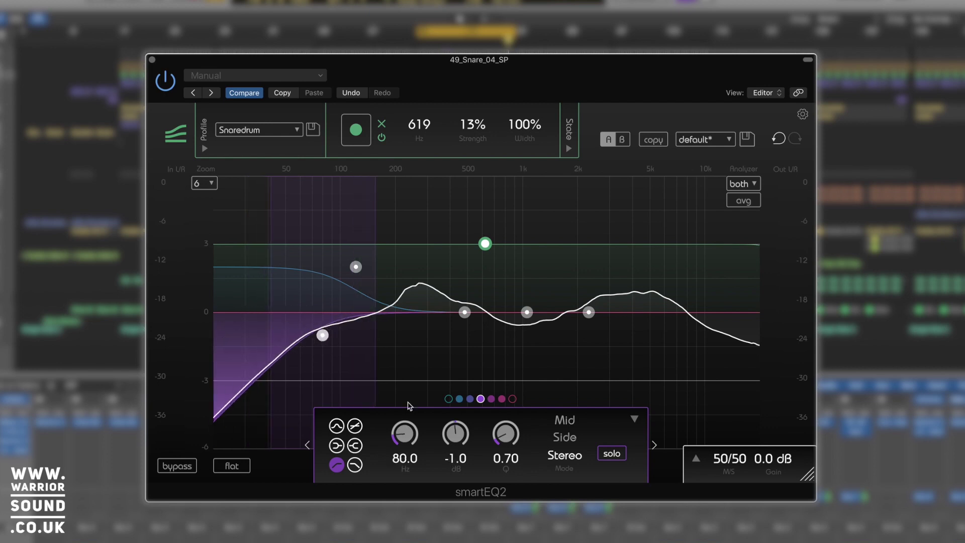
{"action": "left_click_drag", "start_coordinate": [452, 438], "coordinate": [502, 439]}
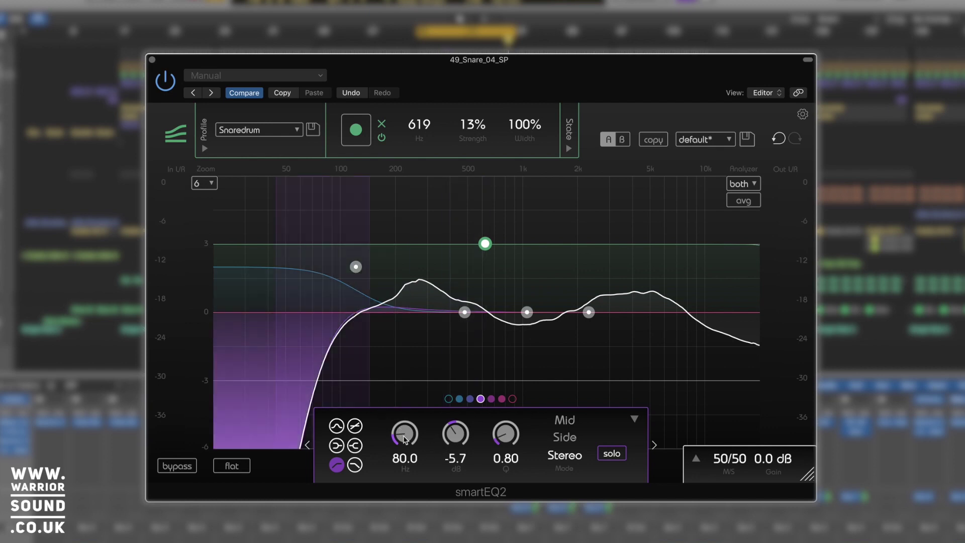
{"action": "left_click_drag", "start_coordinate": [403, 437], "coordinate": [402, 440]}
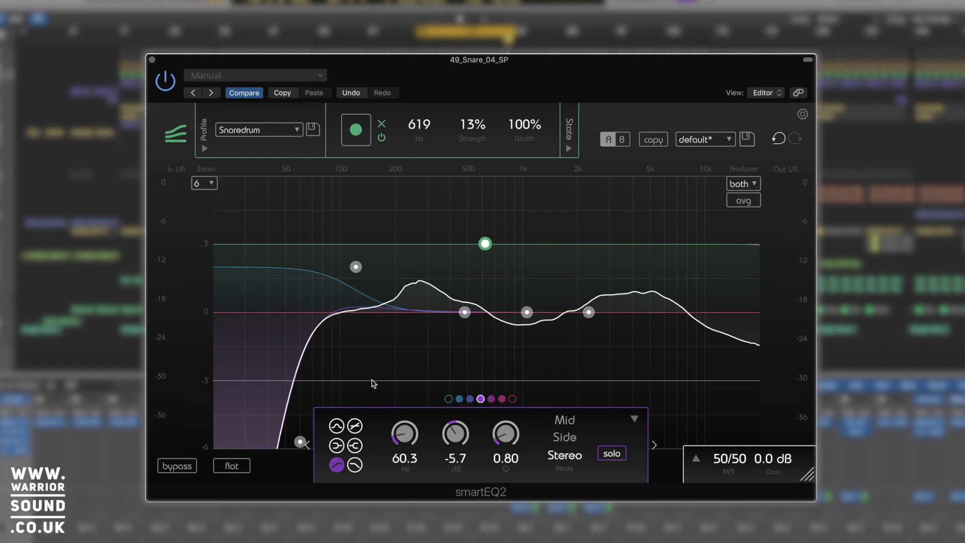
Step: Collapse the band panel, play back the finished snare EQ, and expand the mid/side width controls
{"action": "left_click", "coordinate": [635, 419]}
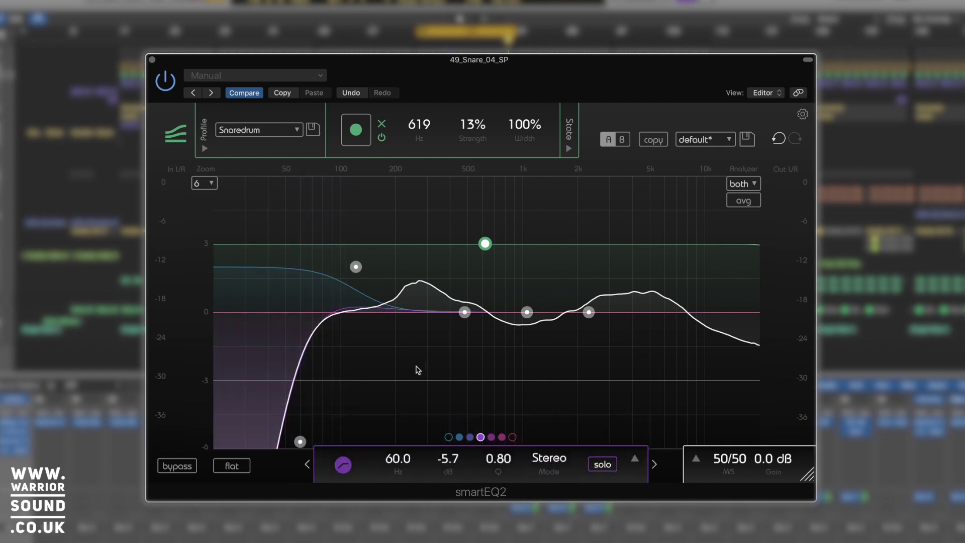
{"action": "key", "text": "space"}
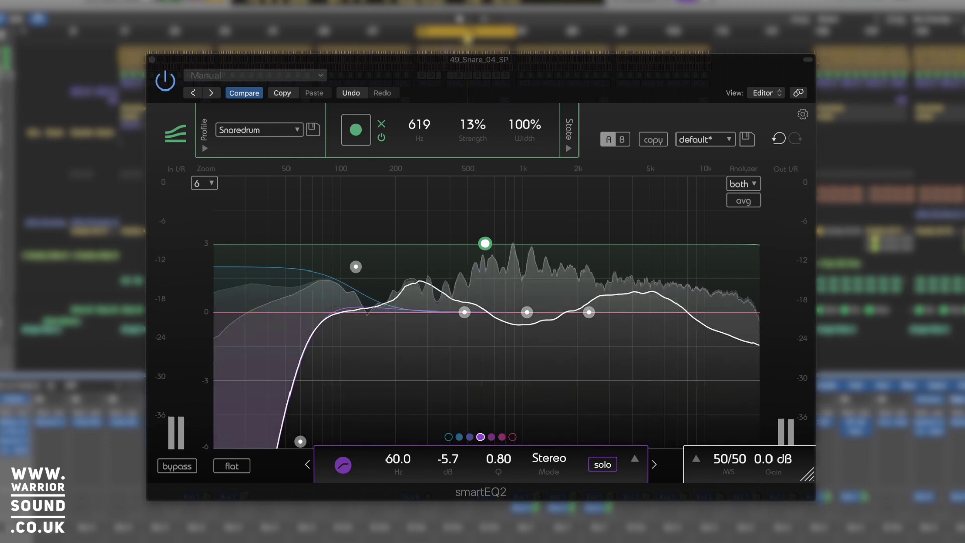
{"action": "key", "text": "space"}
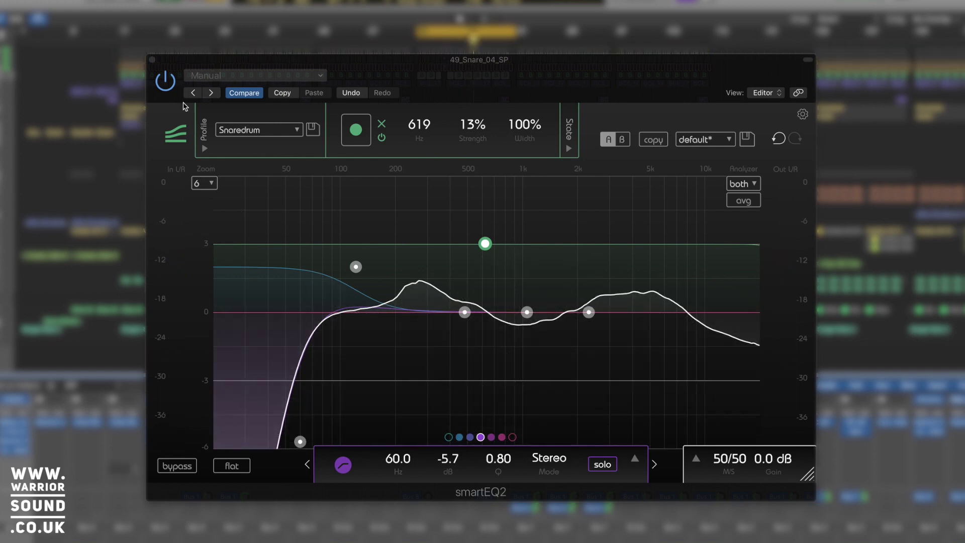
{"action": "left_click", "coordinate": [168, 85]}
{"action": "key", "text": "space"}
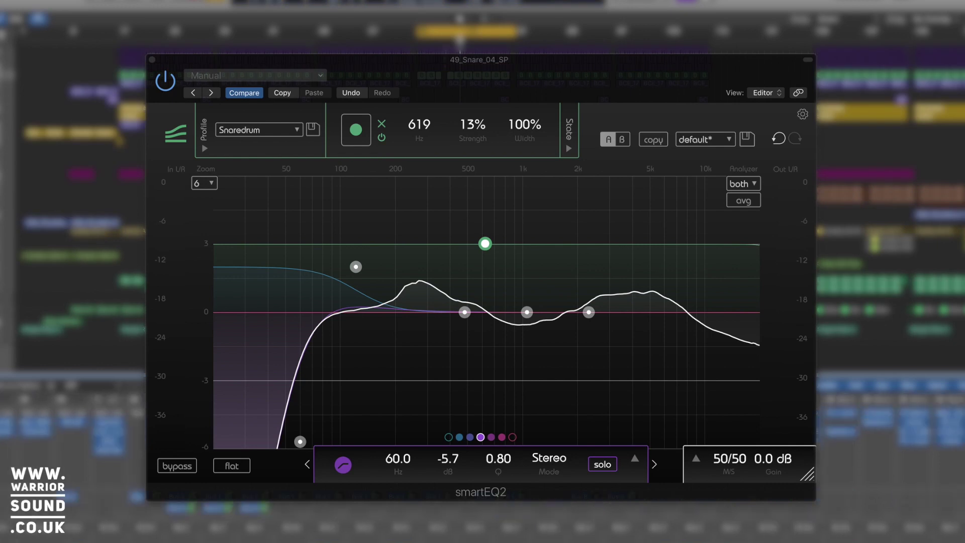
{"action": "key", "text": "space"}
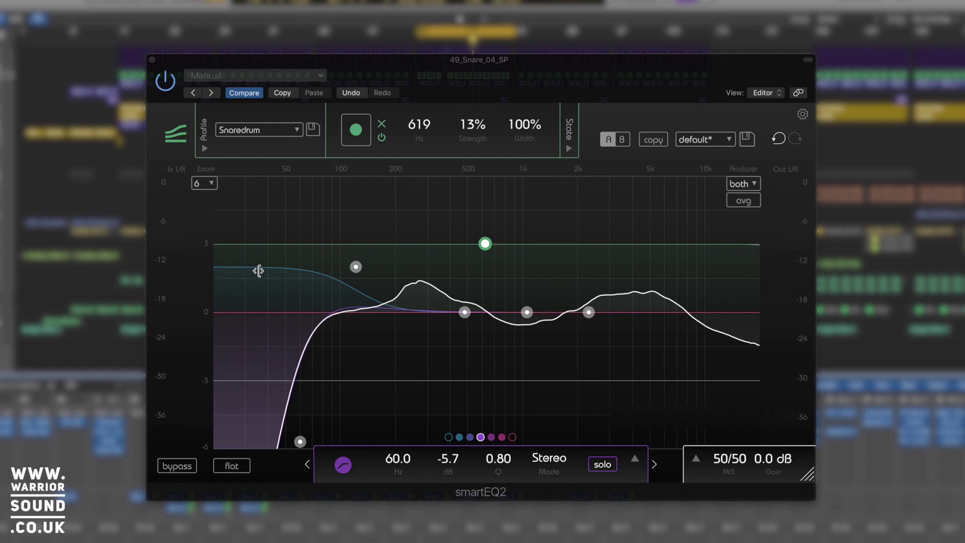
{"action": "left_click", "coordinate": [696, 459]}
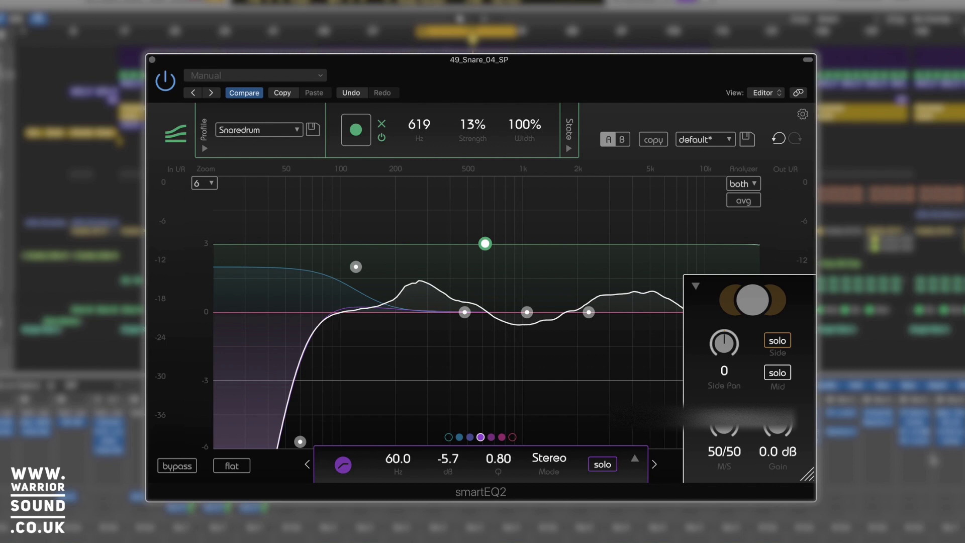
Step: Hide the mid/side controls and browse the profiles and global settings, keeping Snaredrum
{"action": "left_click", "coordinate": [695, 285]}
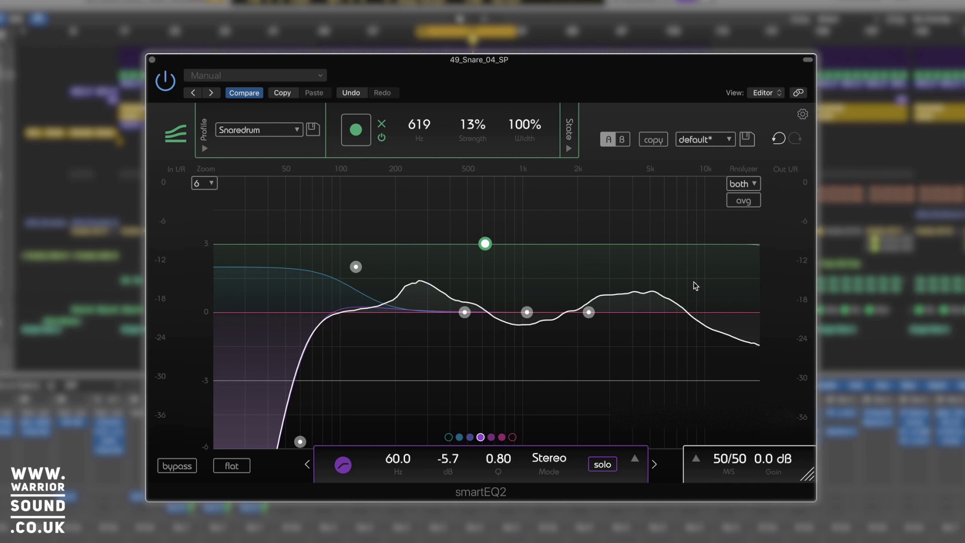
{"action": "left_click", "coordinate": [296, 130]}
{"action": "mouse_move", "coordinate": [290, 177]}
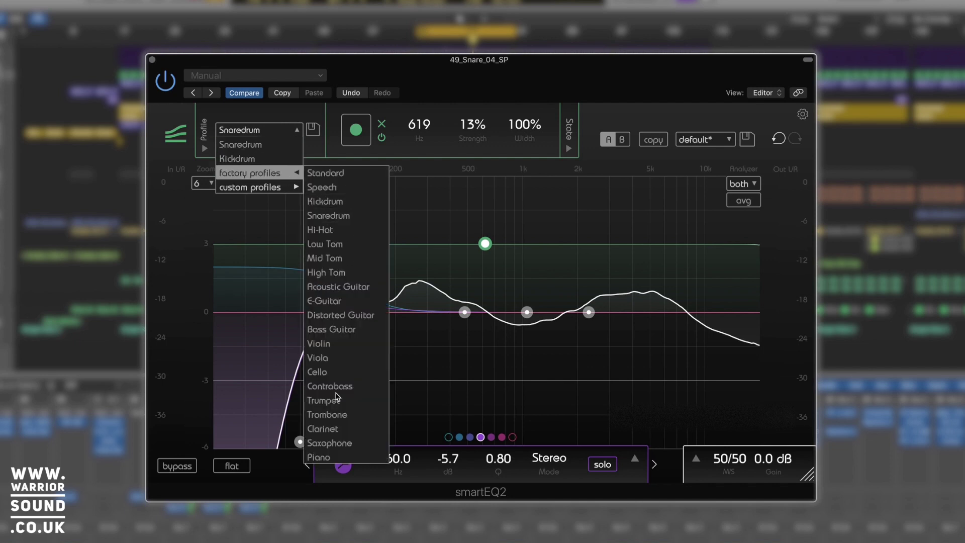
{"action": "left_click", "coordinate": [297, 130]}
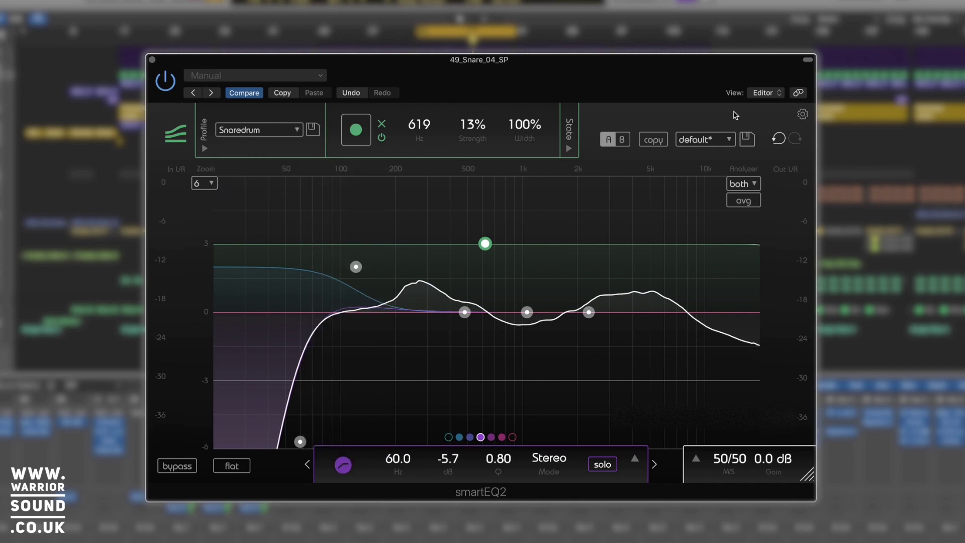
{"action": "left_click", "coordinate": [802, 115]}
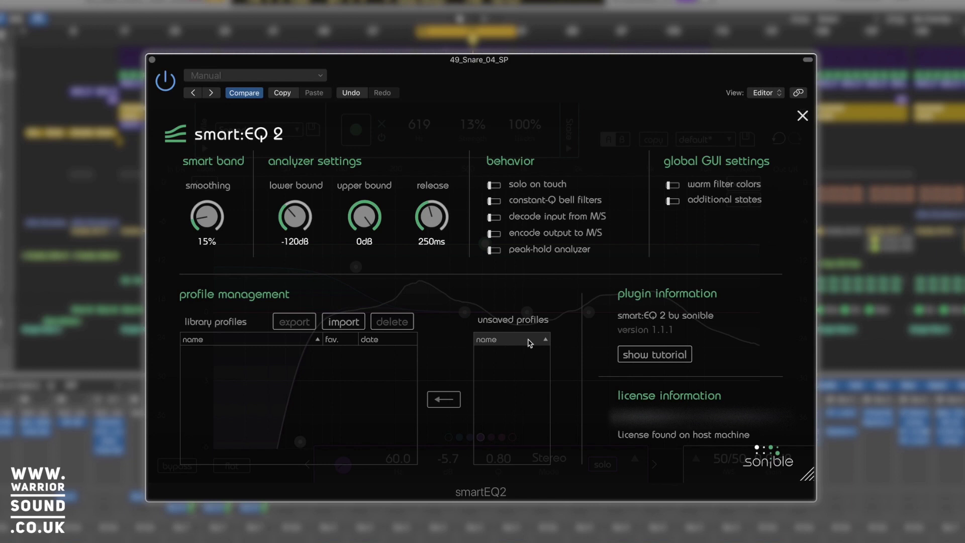
{"action": "left_click", "coordinate": [802, 116]}
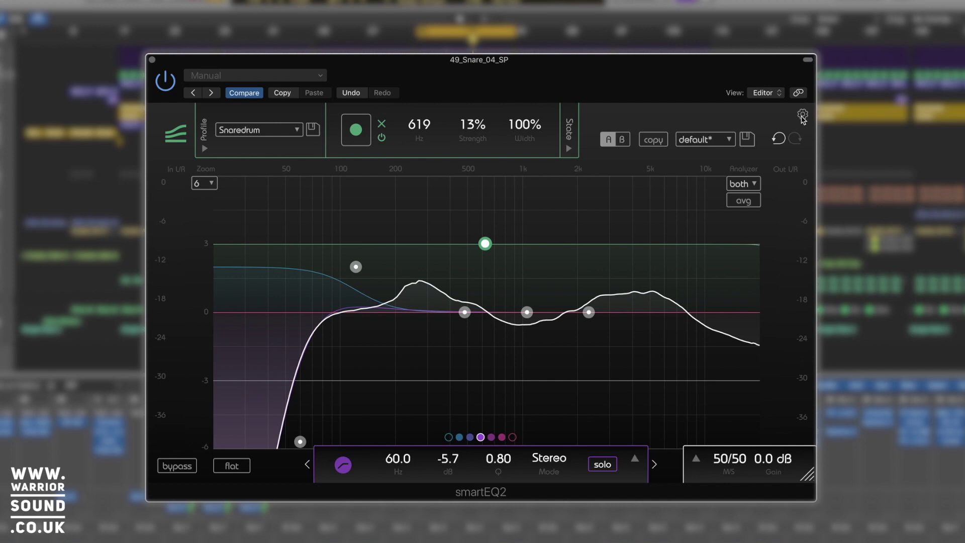